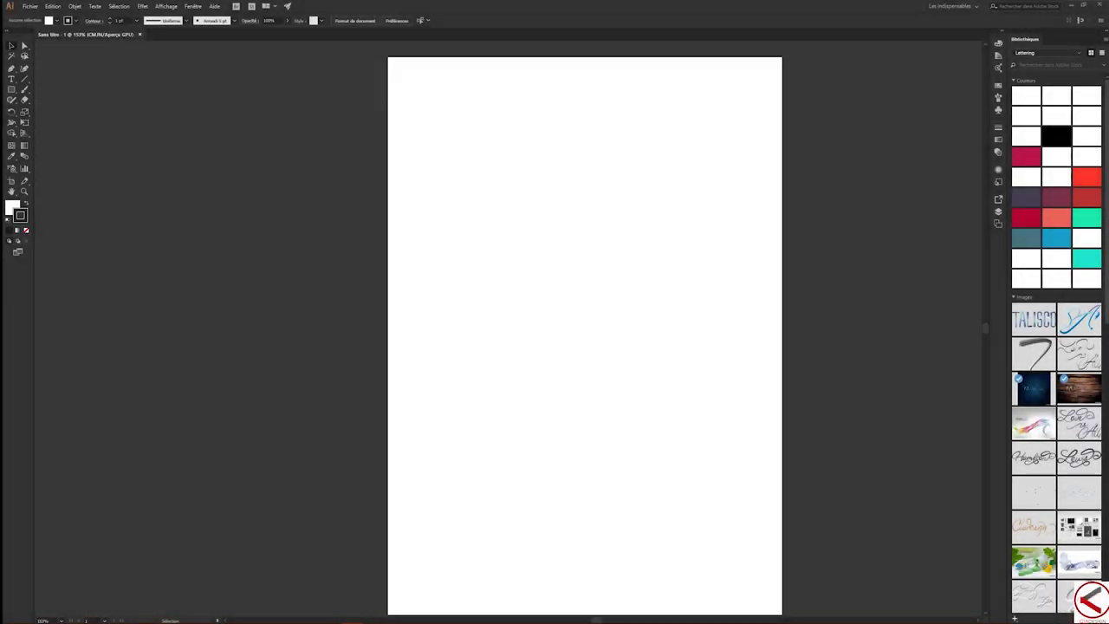
- Type CIADESIGN near the top of the page and enlarge it to 96 pt
{"action": "left_click", "coordinate": [16, 82]}
{"action": "type", "text": "CIADESIGN"}
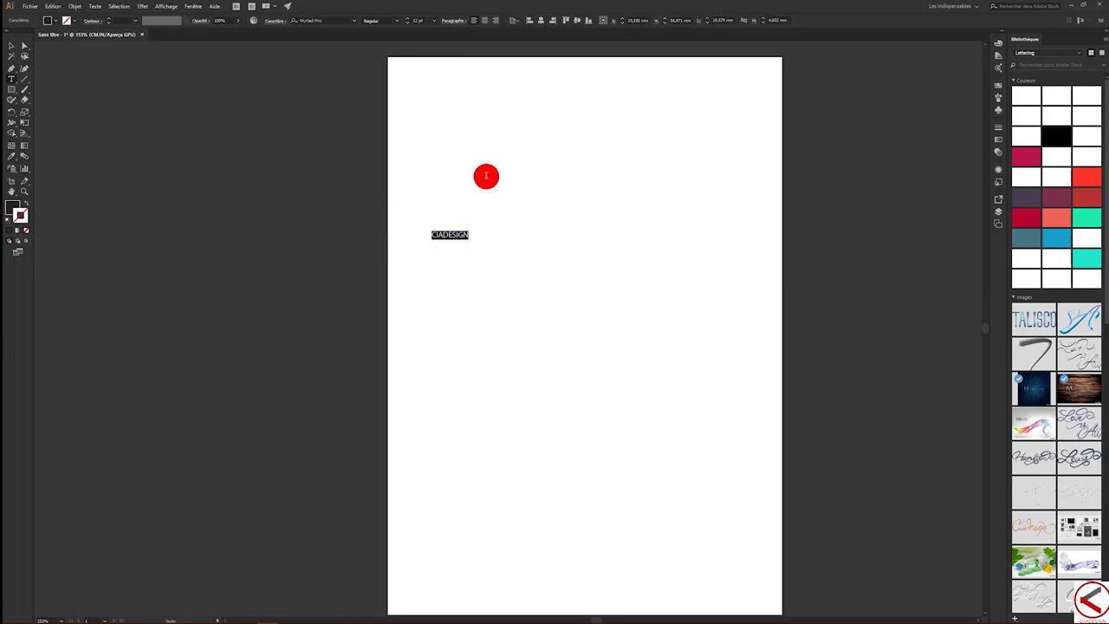
{"action": "key", "text": "ctrl+shift+period"}
{"action": "key", "text": "ctrl+shift+period"}
{"action": "key", "text": "ctrl+shift+period"}
{"action": "key", "text": "ctrl+shift+period"}
{"action": "key", "text": "ctrl+shift+period"}
{"action": "key", "text": "ctrl+shift+period"}
{"action": "key", "text": "ctrl+shift+period"}
{"action": "key", "text": "ctrl+shift+period"}
{"action": "key", "text": "ctrl+shift+period"}
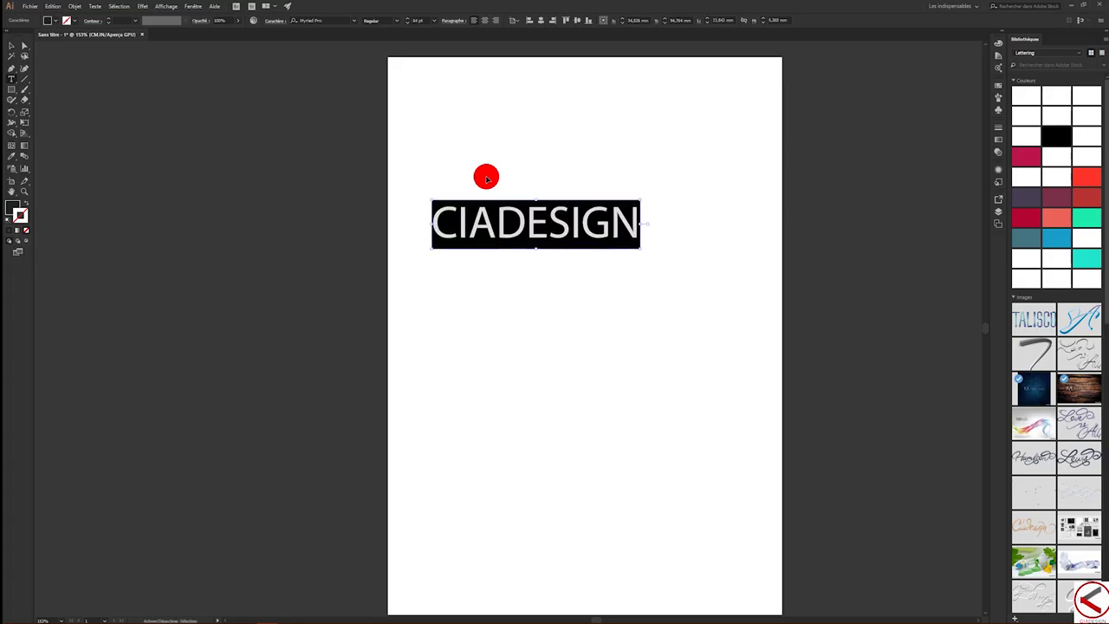
{"action": "key", "text": "ctrl+shift+period"}
{"action": "key", "text": "ctrl+shift+period"}
{"action": "key", "text": "ctrl+shift+period"}
{"action": "key", "text": "ctrl+shift+period"}
{"action": "key", "text": "ctrl+shift+period"}
{"action": "key", "text": "ctrl+shift+period"}
{"action": "key", "text": "ctrl+shift+period"}
{"action": "key", "text": "ctrl+shift+period"}
{"action": "key", "text": "ctrl+shift+period"}
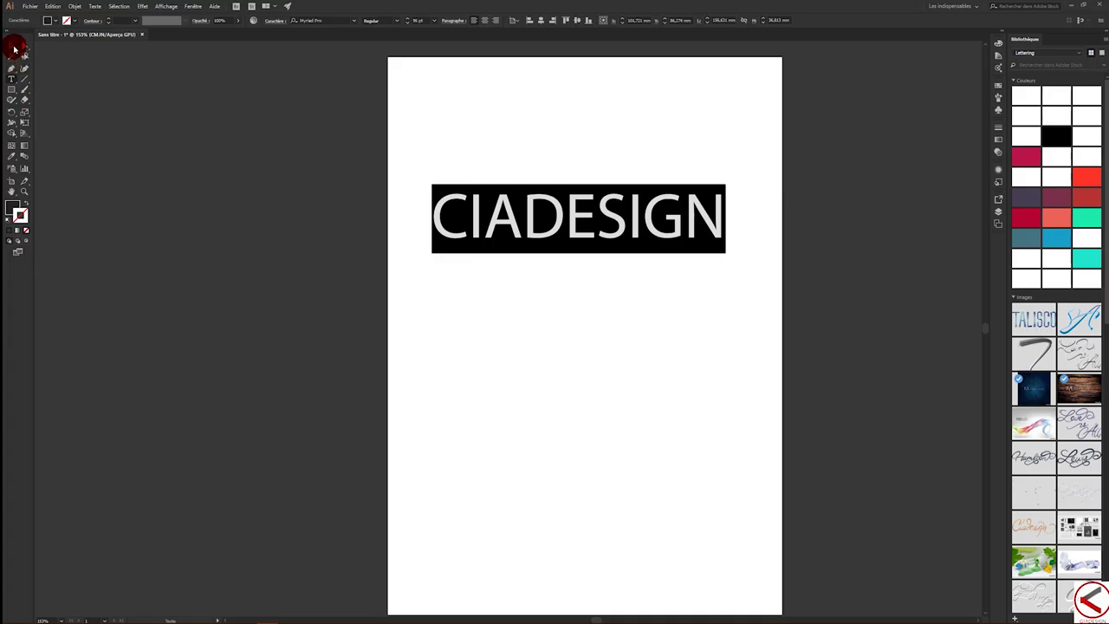
{"action": "left_click", "coordinate": [9, 45]}
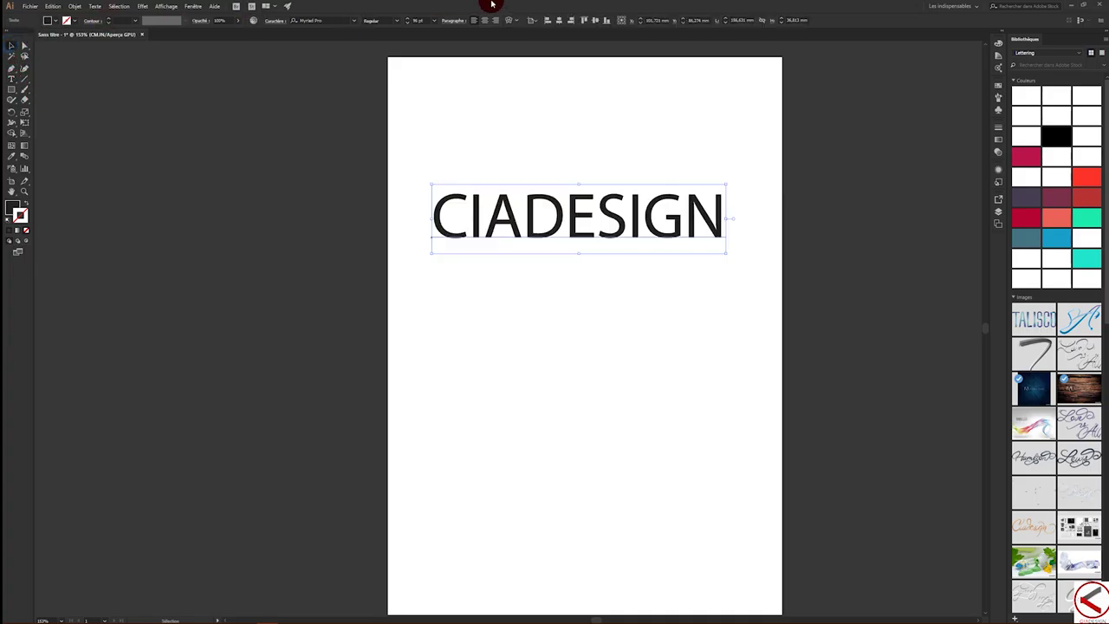
- Set CIADESIGN in Aktiv Grotesk Black and drag it down toward the page centre
{"action": "left_click", "coordinate": [354, 22]}
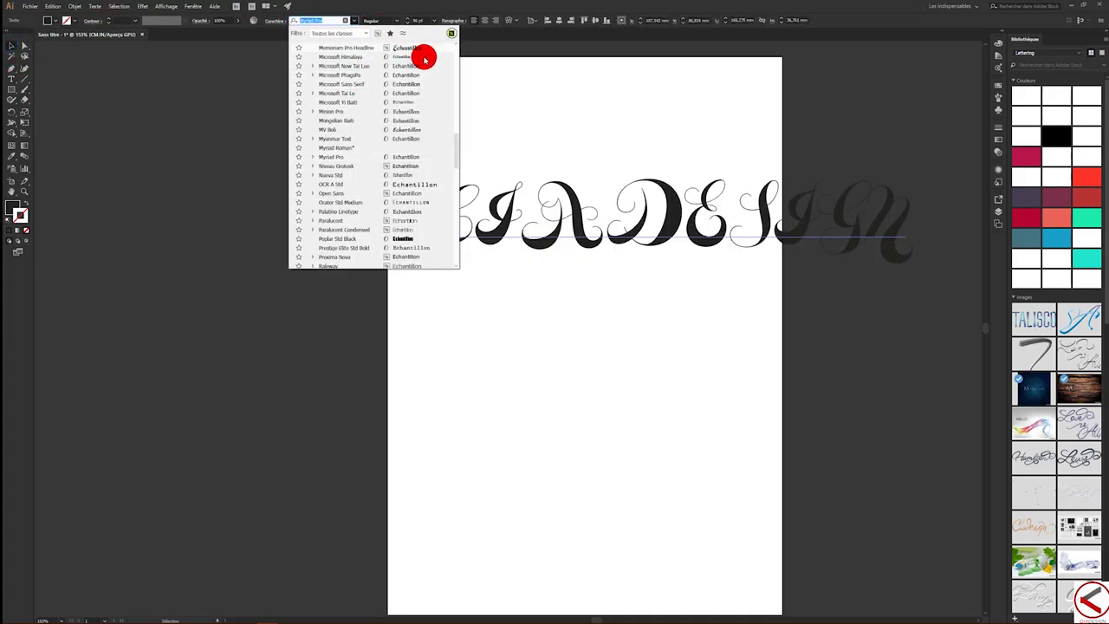
{"action": "left_click_drag", "start_coordinate": [453, 141], "coordinate": [451, 38]}
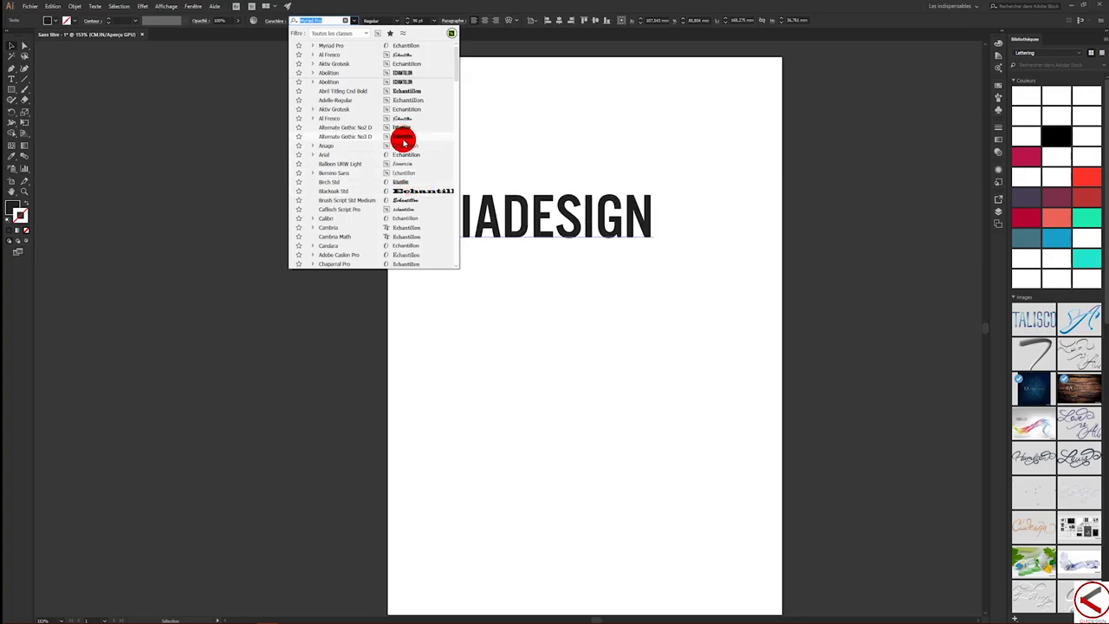
{"action": "left_click", "coordinate": [402, 64]}
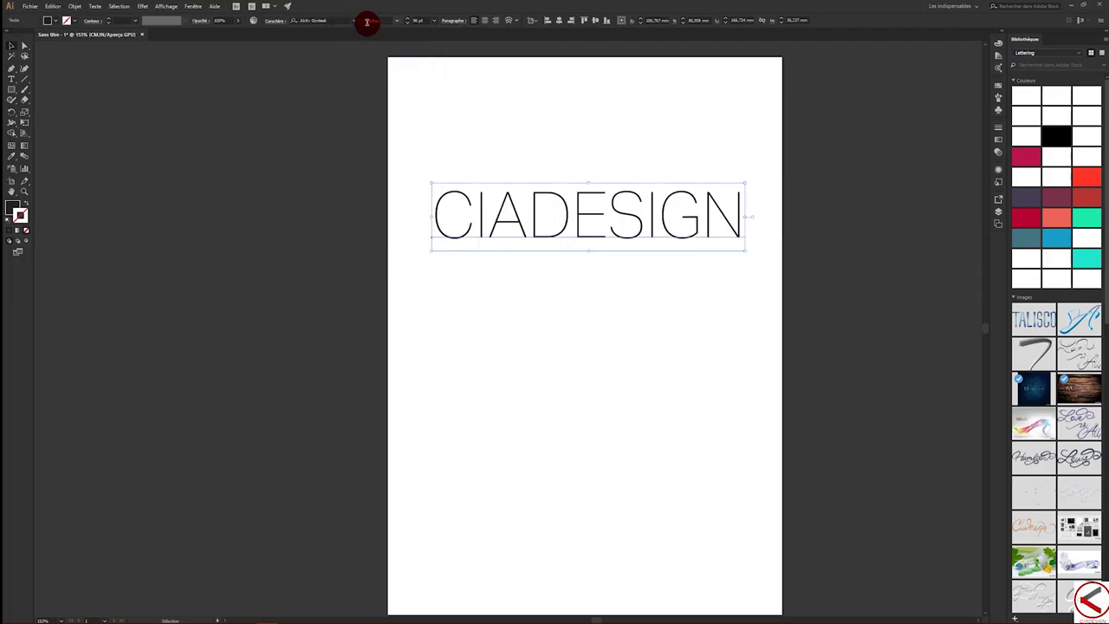
{"action": "left_click", "coordinate": [400, 22]}
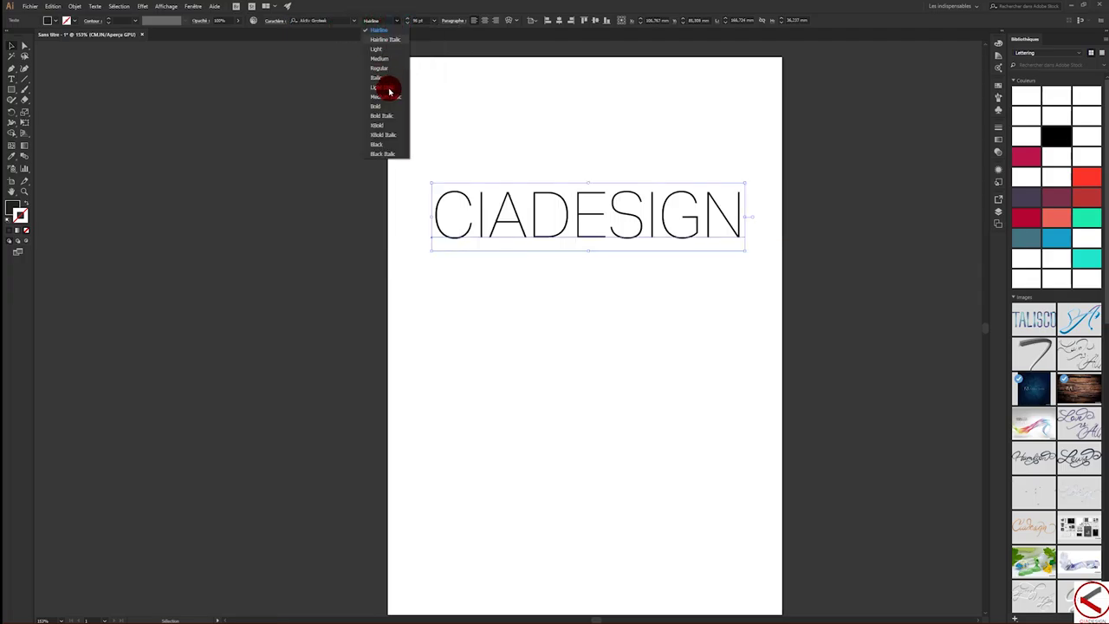
{"action": "left_click", "coordinate": [388, 145]}
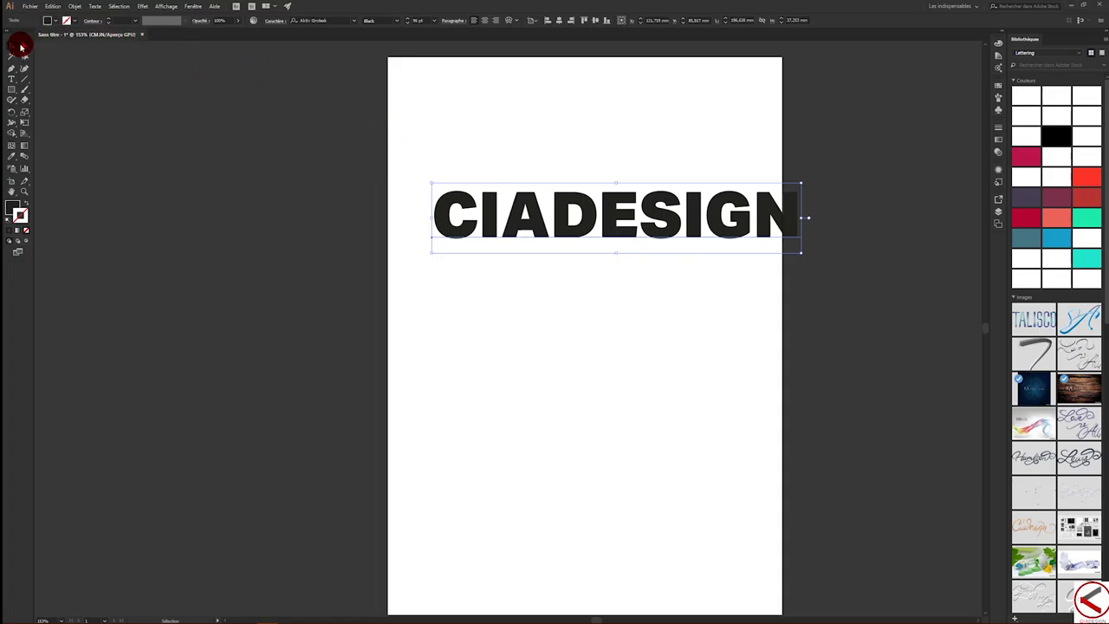
{"action": "left_click", "coordinate": [536, 201]}
{"action": "mouse_move", "coordinate": [536, 215]}
{"action": "left_mouse_down"}
{"action": "mouse_move", "coordinate": [508, 287]}
{"action": "mouse_move", "coordinate": [503, 281]}
{"action": "left_mouse_up"}
- Show the rulers with Ctrl+R and reselect the CIADESIGN text
{"action": "left_click", "coordinate": [394, 94]}
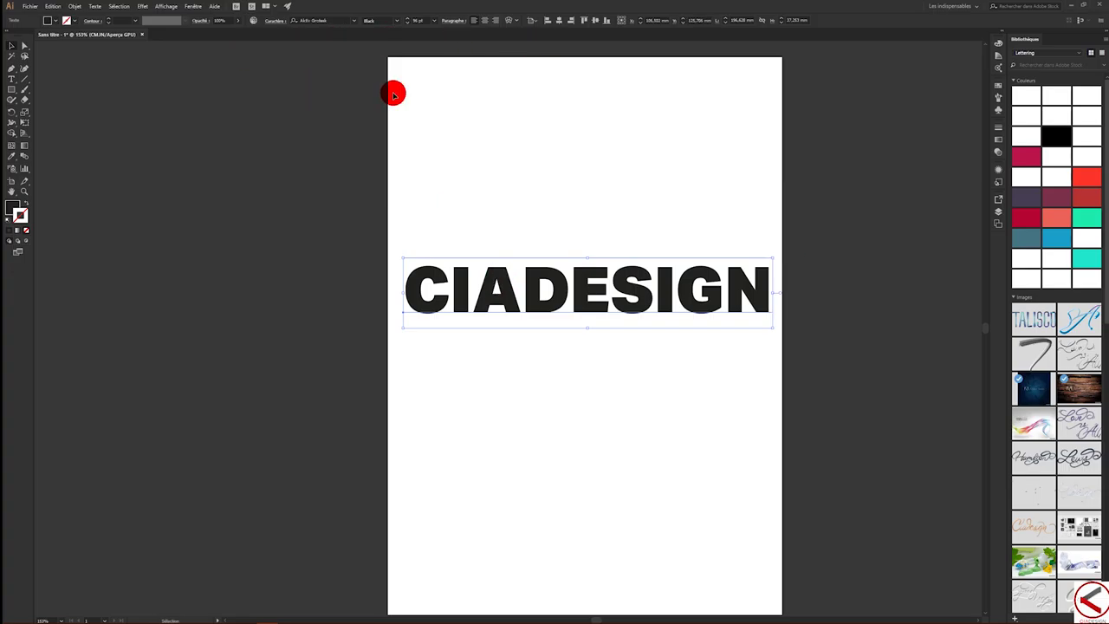
{"action": "key", "text": "ctrl+r"}
{"action": "key", "text": "ctrl+a"}
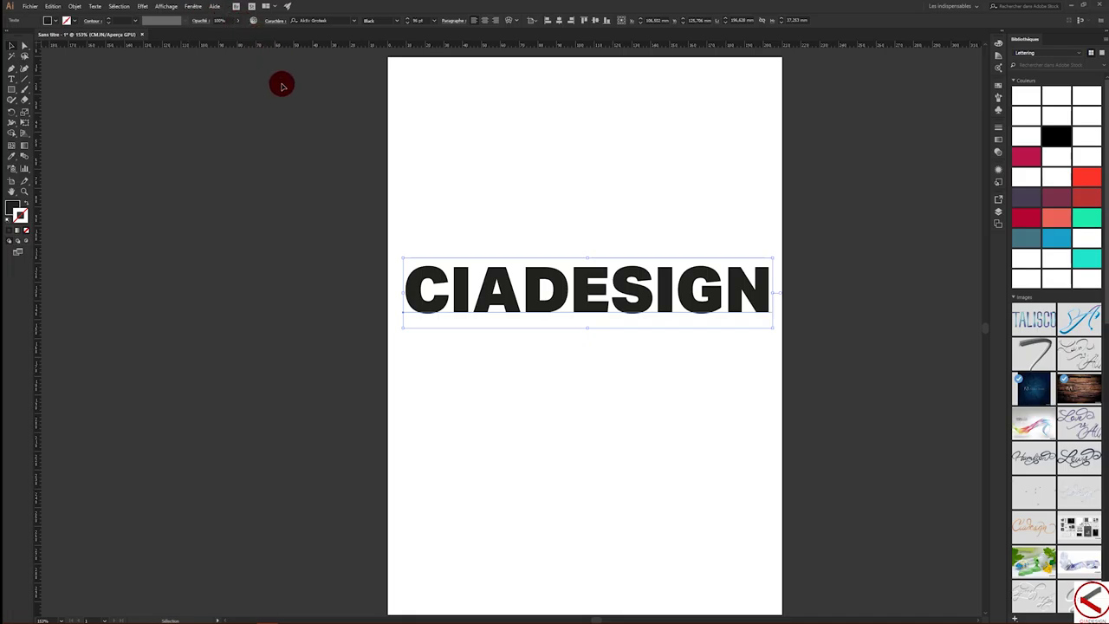
- Browse the View menu's guide options without applying any, leaving the text deselected
{"action": "left_click", "coordinate": [169, 5]}
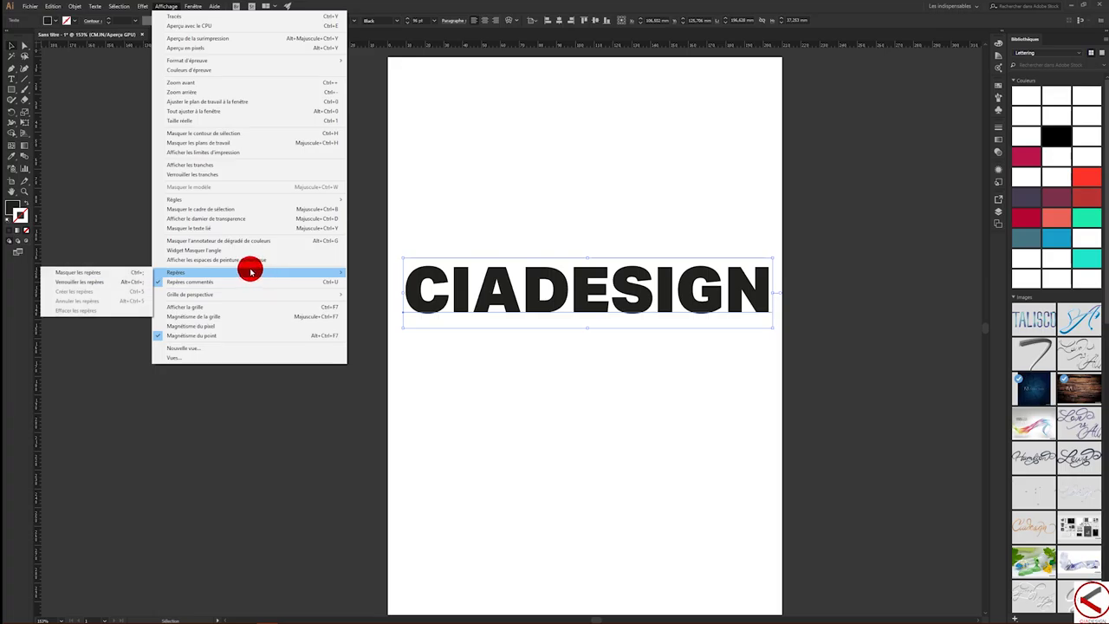
{"action": "left_click", "coordinate": [497, 203]}
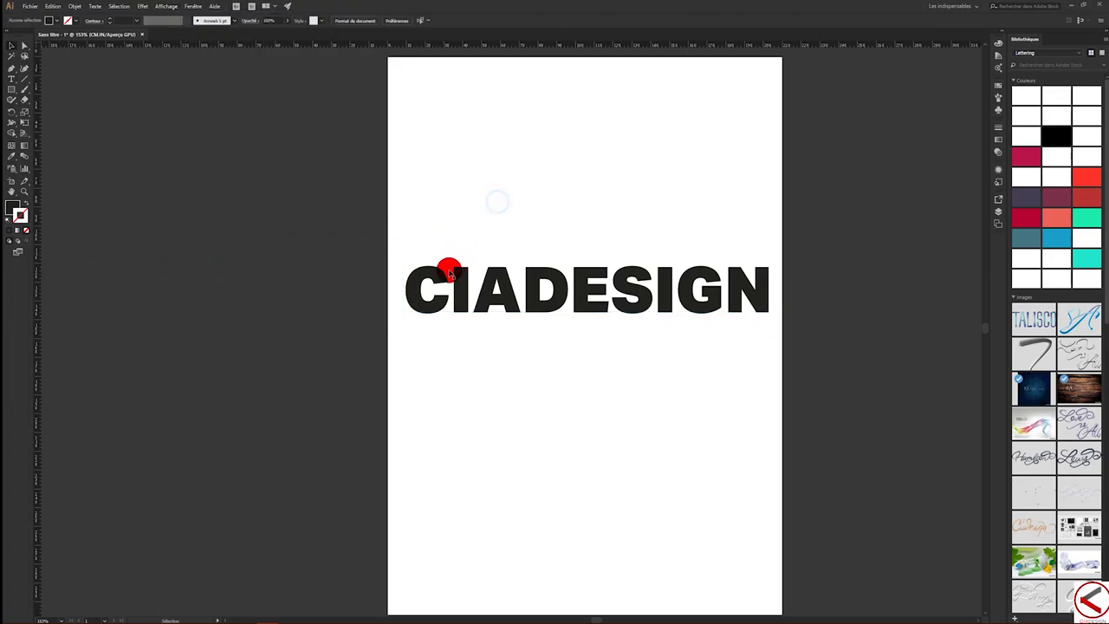
{"action": "left_click", "coordinate": [191, 5]}
{"action": "mouse_move", "coordinate": [166, 6]}
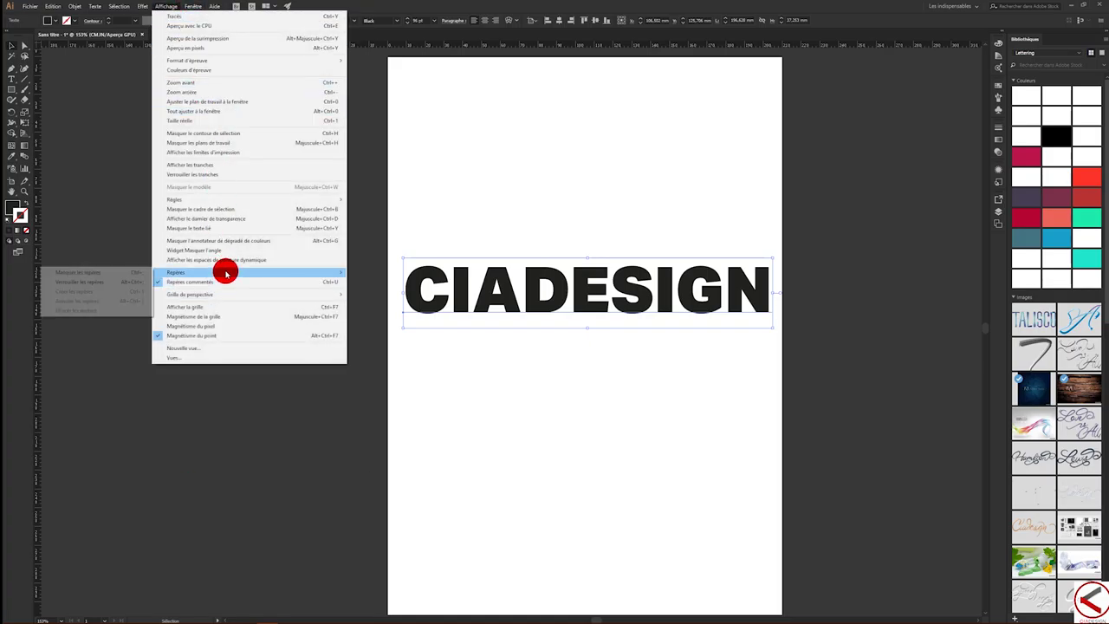
{"action": "mouse_move", "coordinate": [176, 273]}
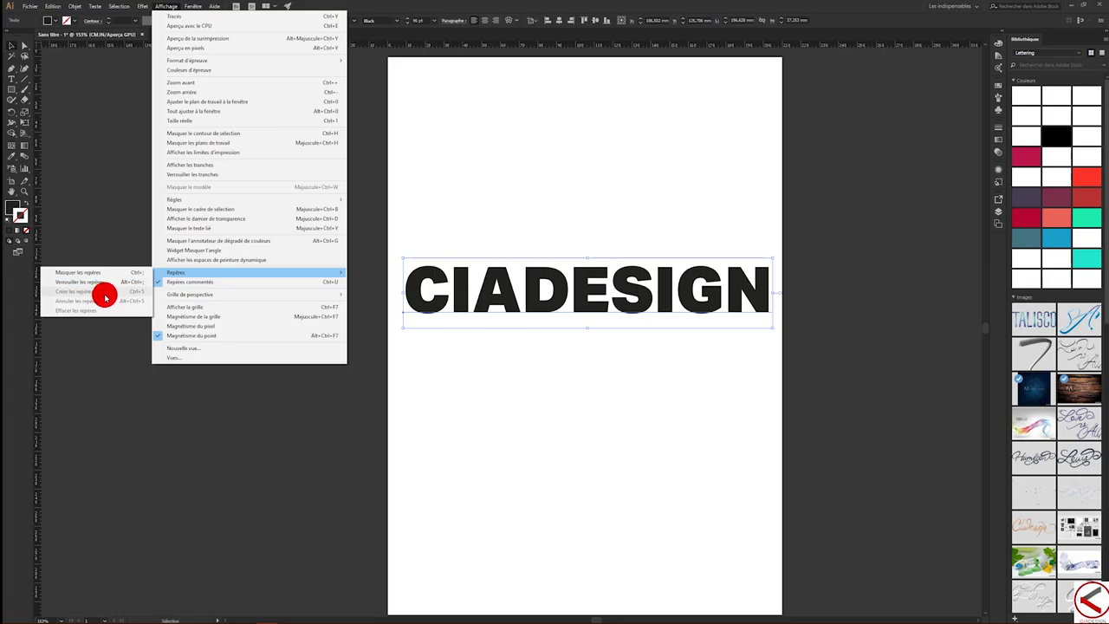
{"action": "left_click", "coordinate": [602, 239]}
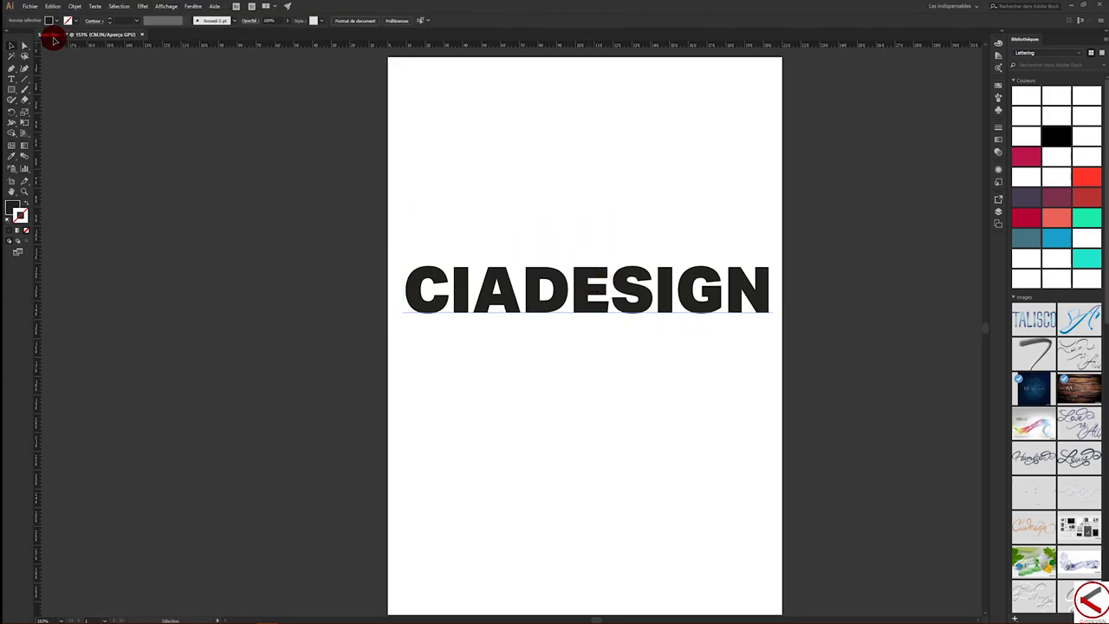
{"action": "left_click", "coordinate": [75, 7]}
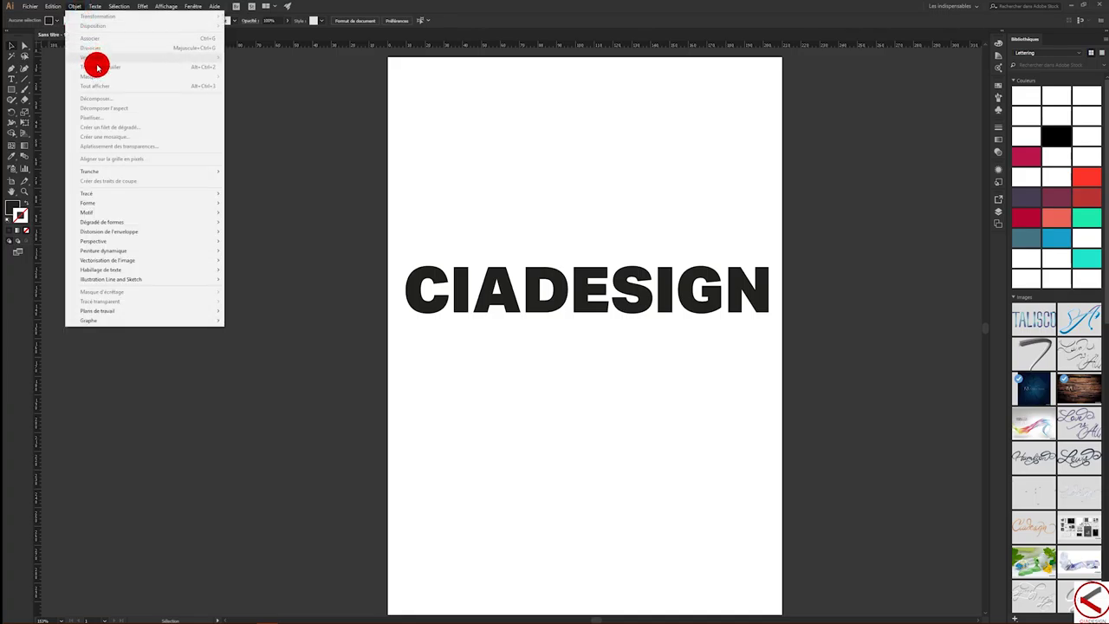
- Expand the CIADESIGN text into vector letter shapes via Object > Expand with Object and Fill
{"action": "left_click", "coordinate": [518, 299]}
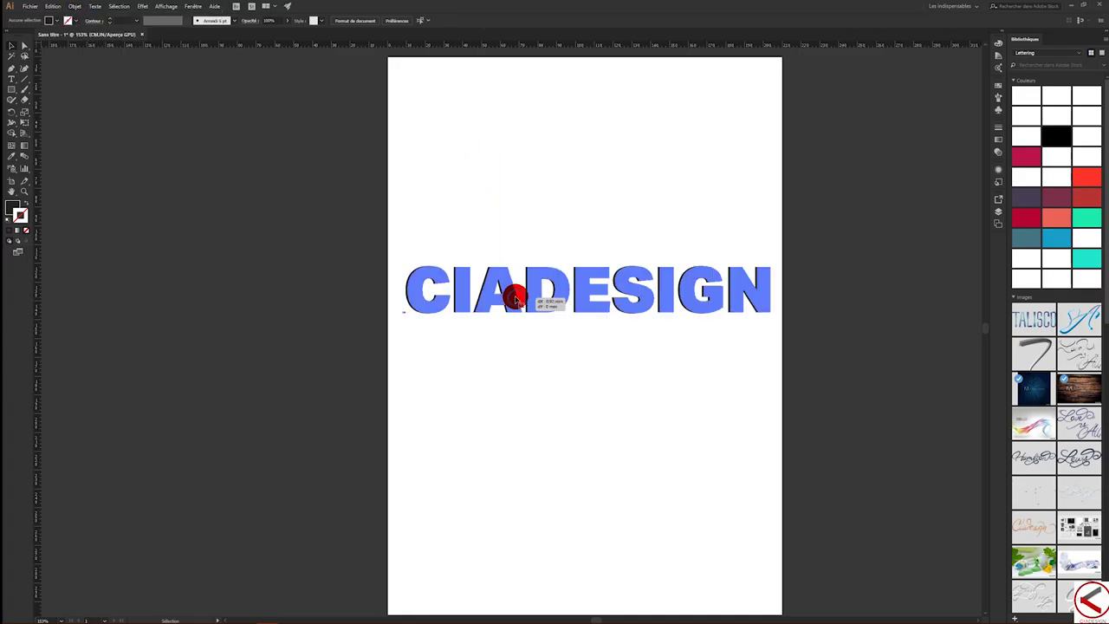
{"action": "left_click", "coordinate": [72, 7]}
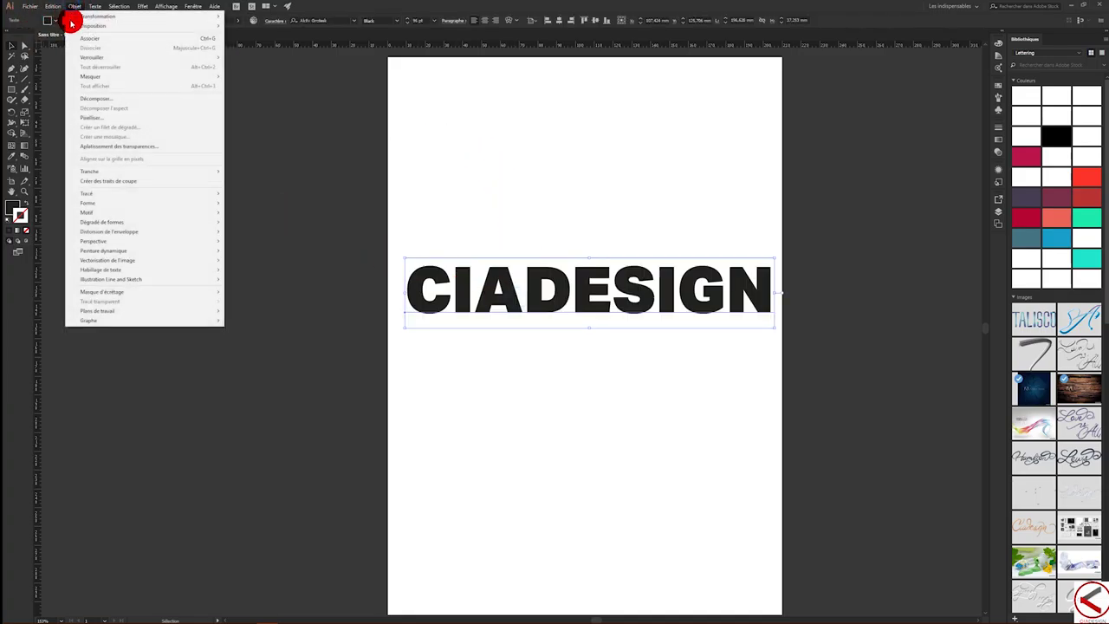
{"action": "left_click", "coordinate": [118, 99]}
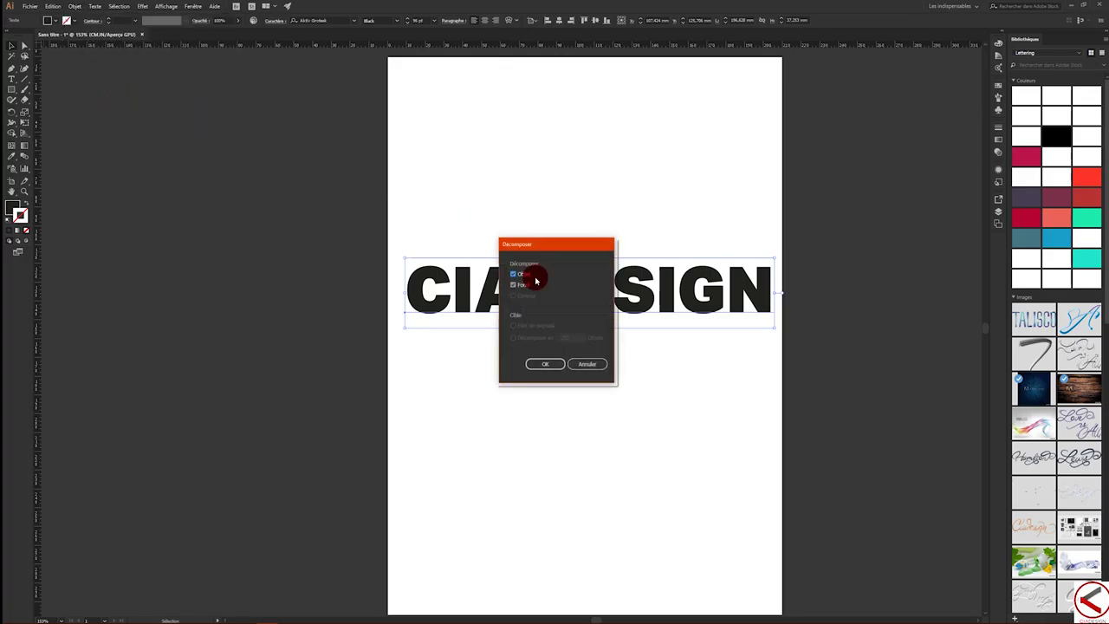
{"action": "left_click", "coordinate": [552, 363]}
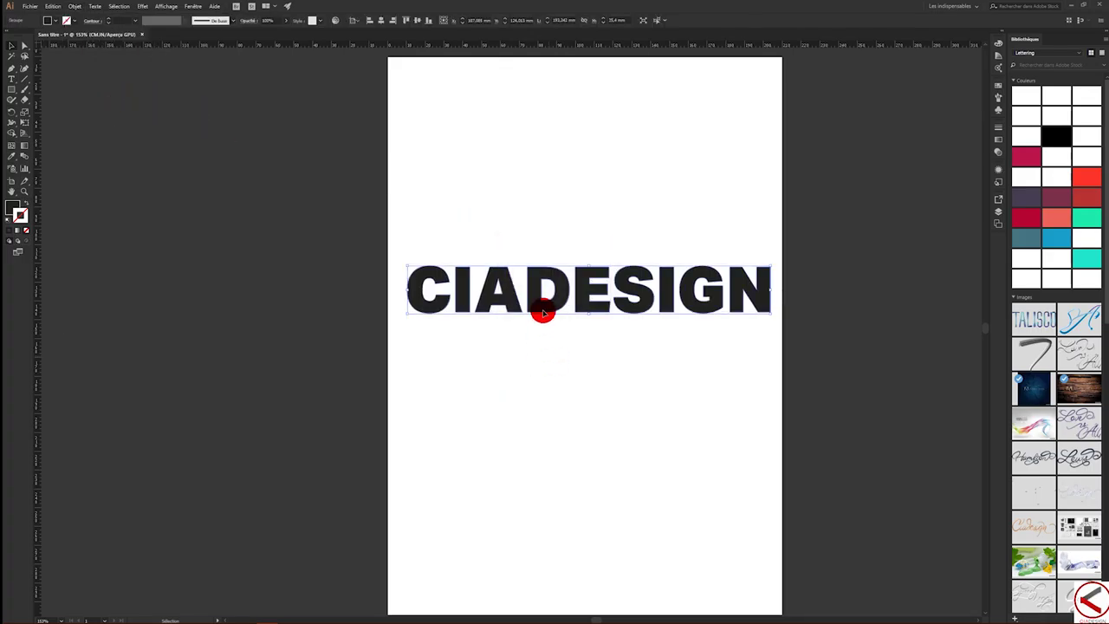
{"action": "left_click", "coordinate": [167, 9]}
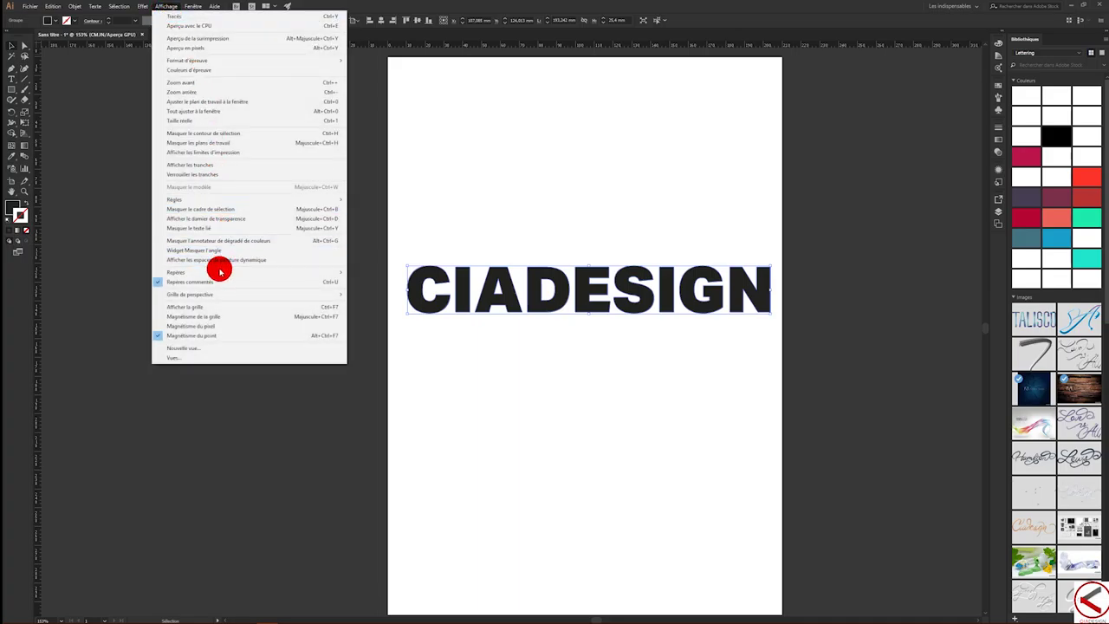
{"action": "mouse_move", "coordinate": [247, 273]}
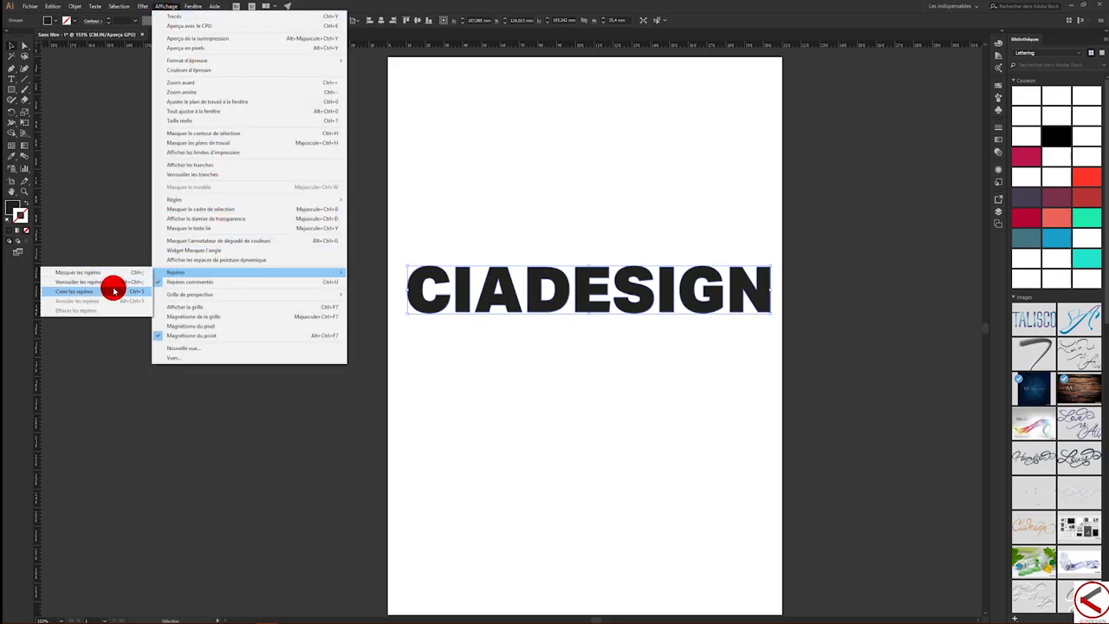
- Turn the expanded CIADESIGN letters into guides and zoom in on them
{"action": "left_click", "coordinate": [114, 291]}
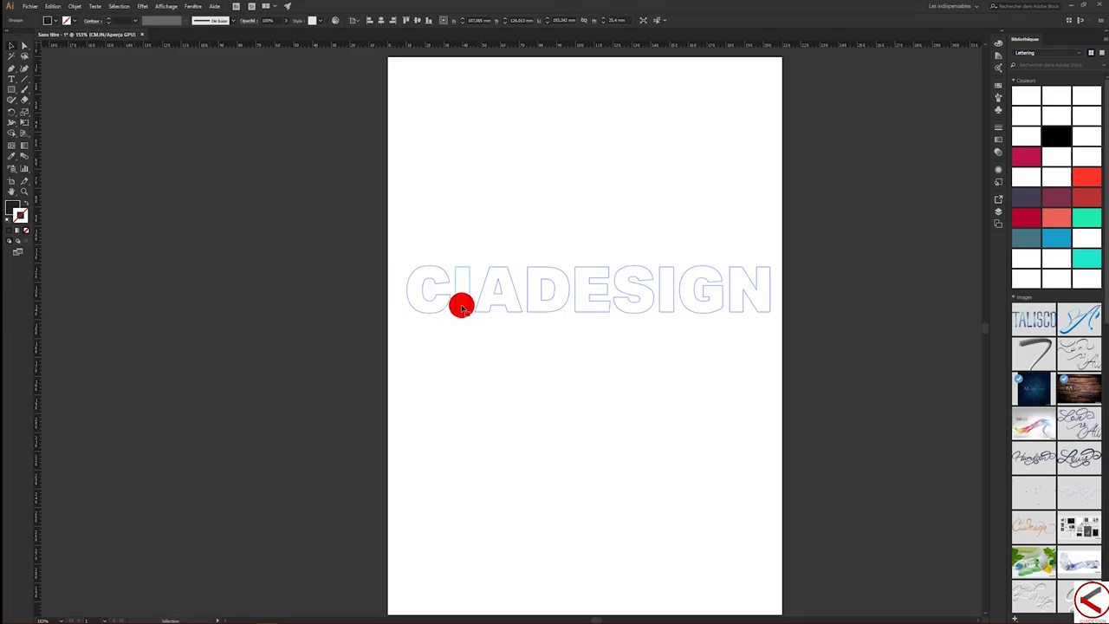
{"action": "left_click_drag", "start_coordinate": [398, 250], "coordinate": [893, 345]}
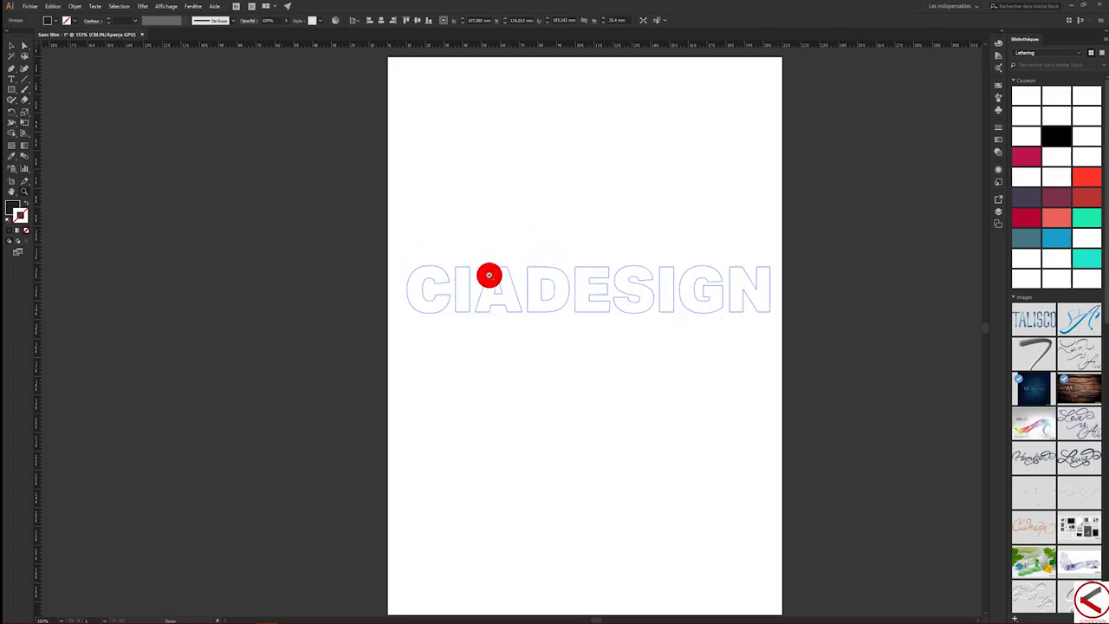
{"action": "left_click_drag", "start_coordinate": [491, 276], "coordinate": [504, 290]}
{"action": "left_click", "coordinate": [13, 50]}
{"action": "left_click_drag", "start_coordinate": [288, 129], "coordinate": [369, 208]}
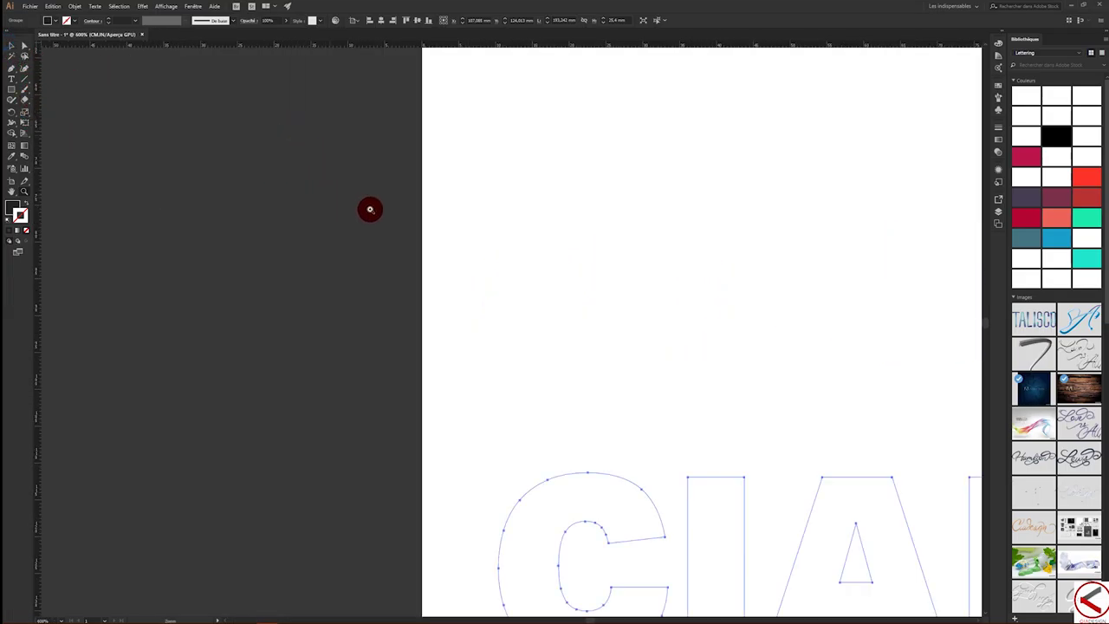
{"action": "left_click", "coordinate": [12, 44]}
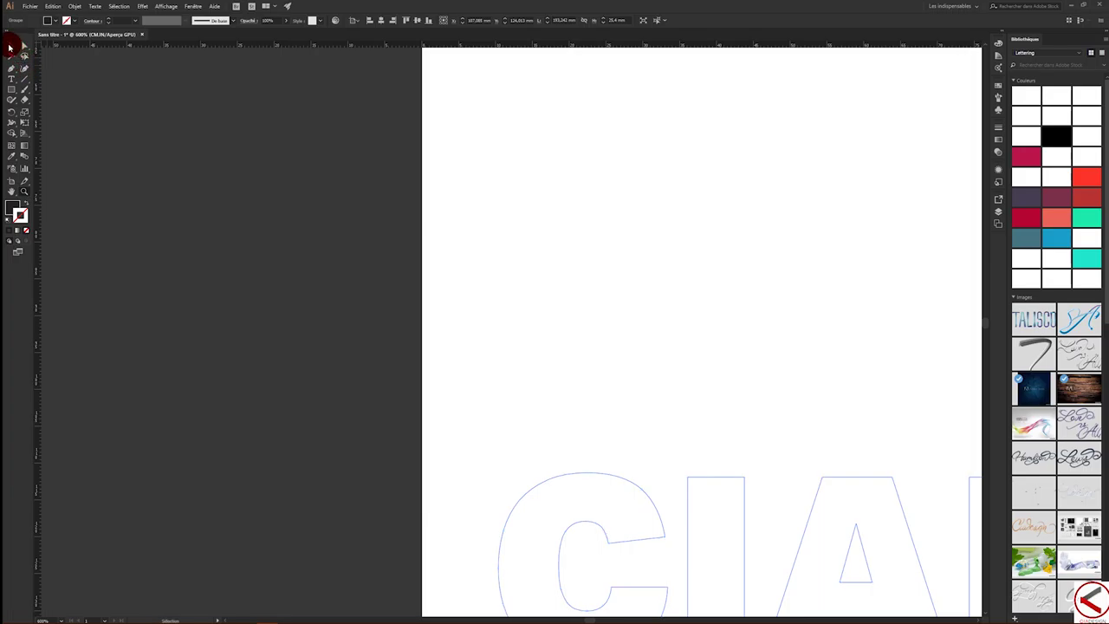
- Zoom out to fit the whole CIADESIGN outline and marquee-select all its letters
{"action": "left_click", "coordinate": [572, 476]}
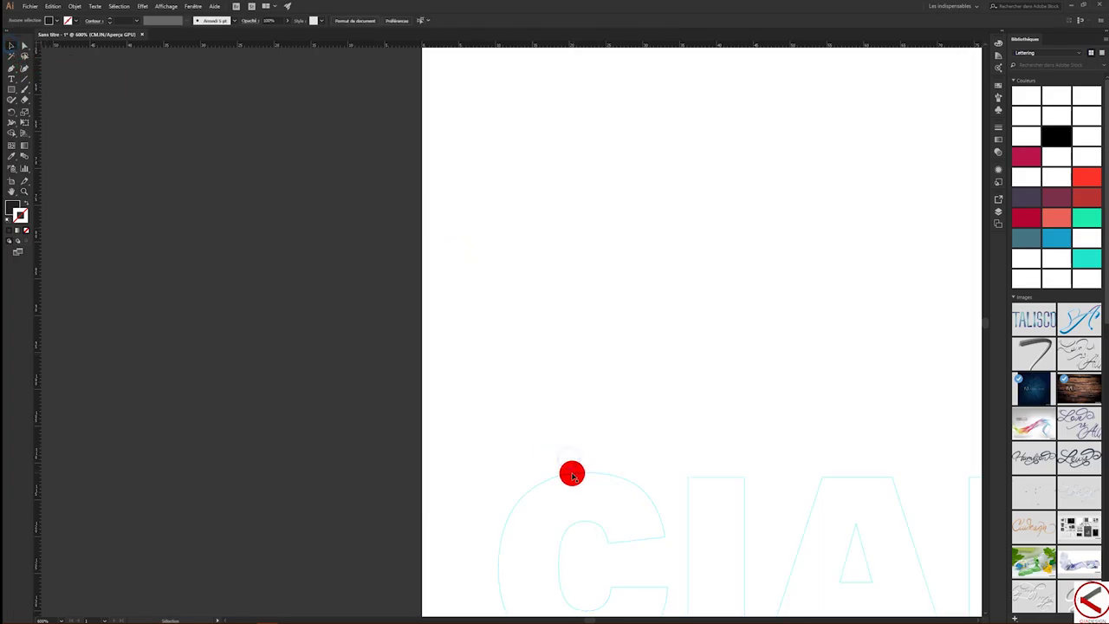
{"action": "left_click", "coordinate": [573, 476]}
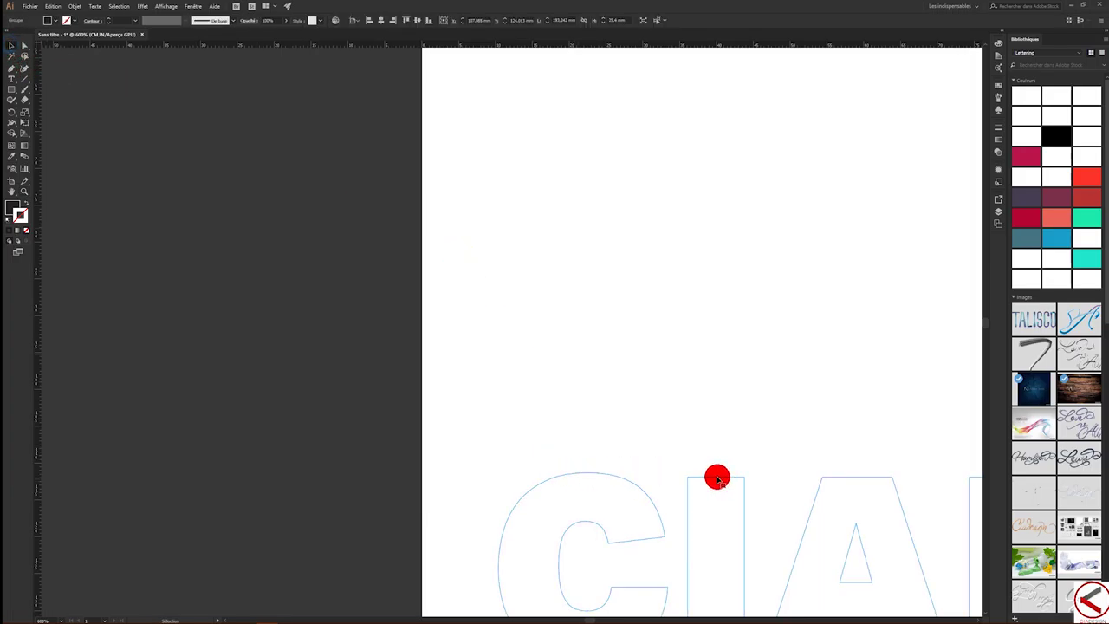
{"action": "left_click", "coordinate": [750, 479]}
{"action": "key", "text": "z"}
{"action": "left_click_drag", "start_coordinate": [789, 490], "coordinate": [659, 448]}
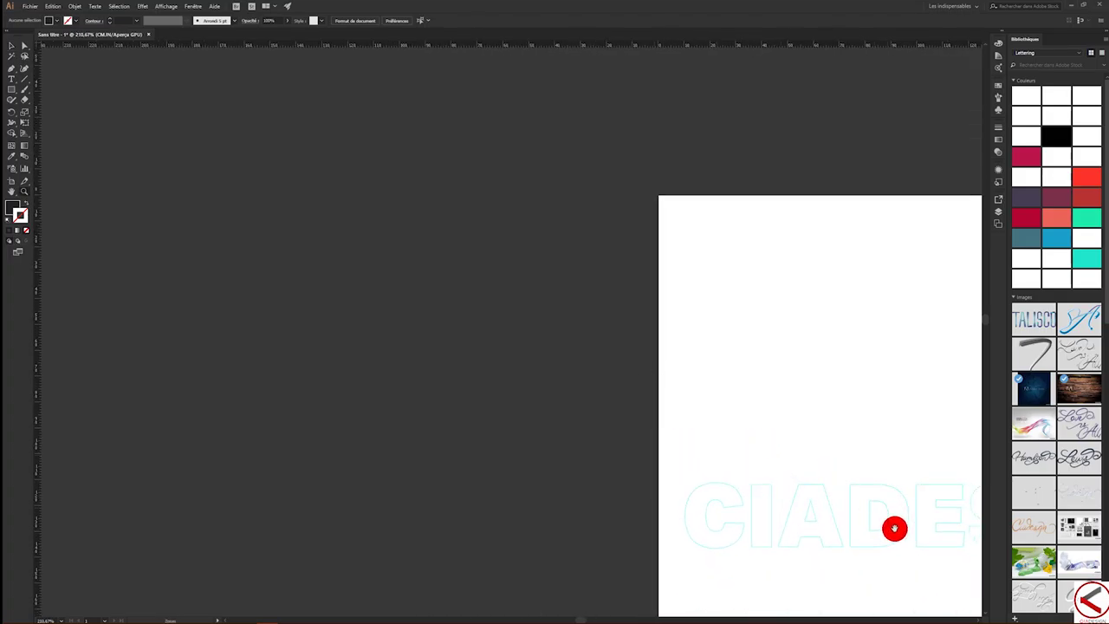
{"action": "left_click_drag", "start_coordinate": [893, 528], "coordinate": [401, 277]}
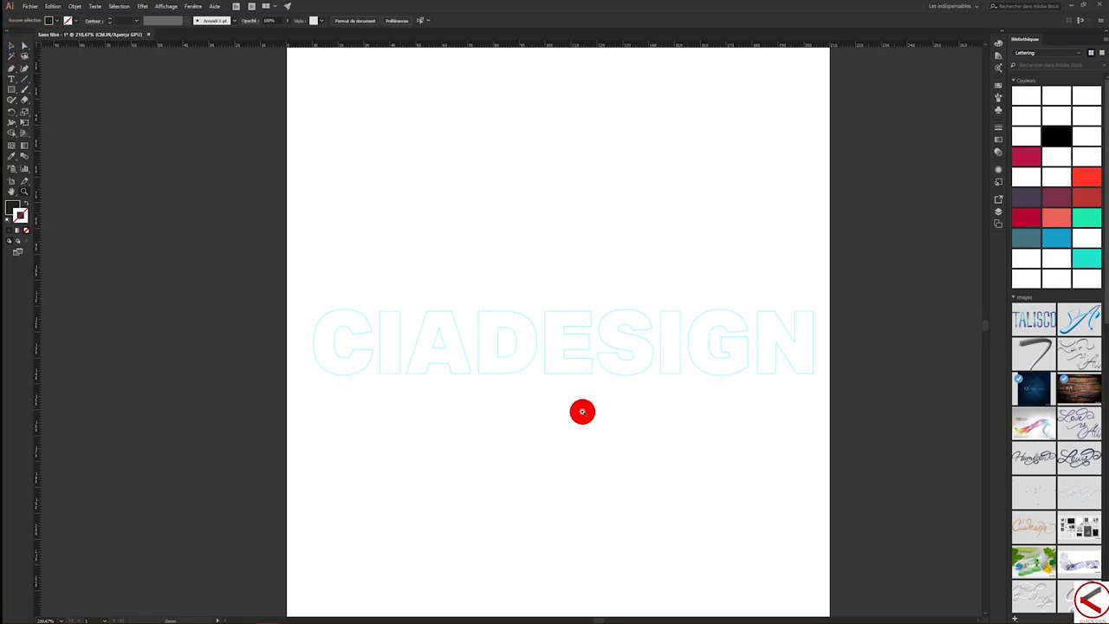
{"action": "left_click", "coordinate": [12, 46]}
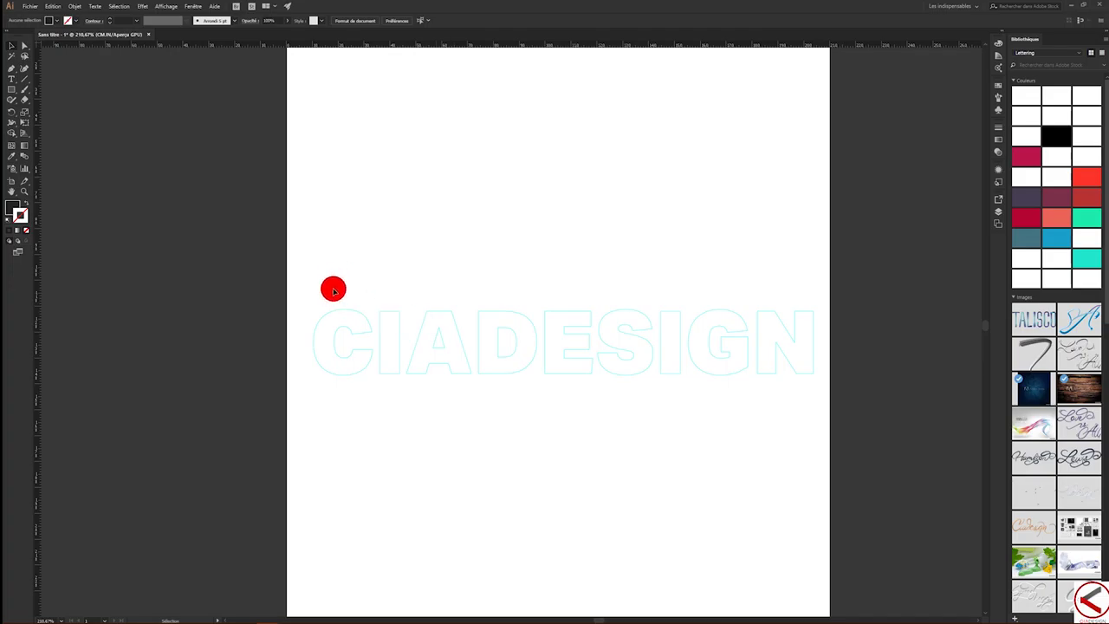
{"action": "left_click_drag", "start_coordinate": [307, 282], "coordinate": [849, 433]}
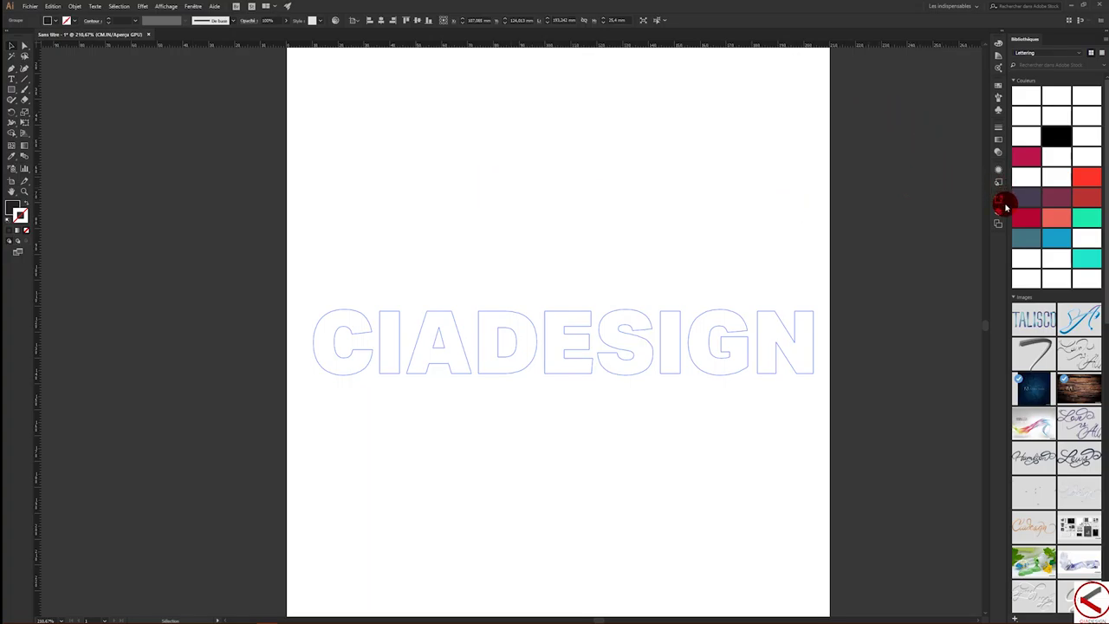
{"action": "left_click", "coordinate": [998, 213]}
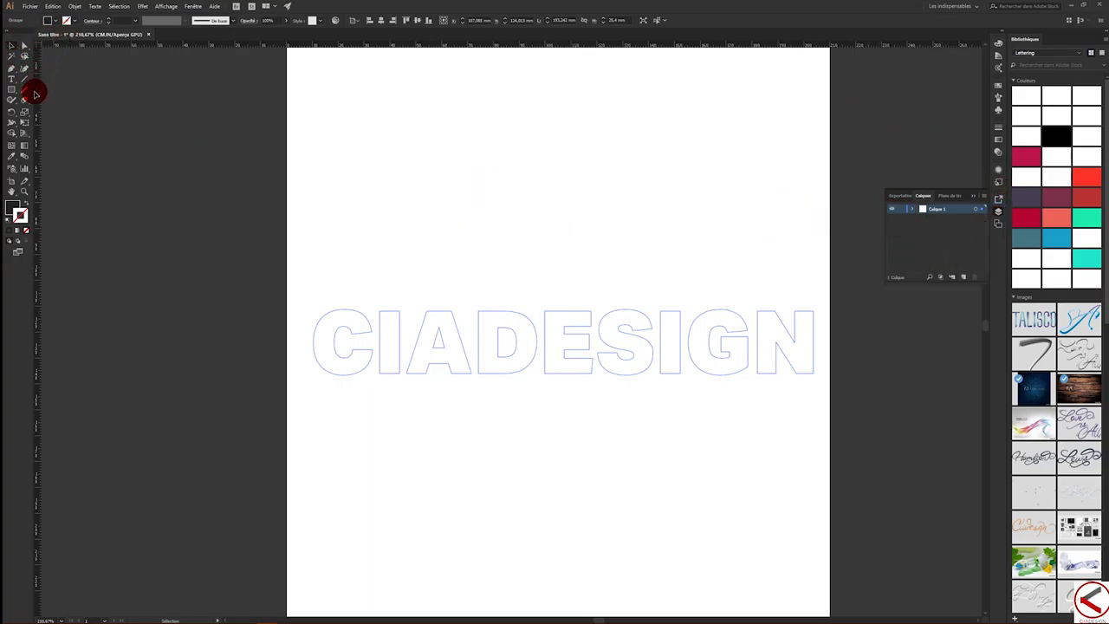
- Draw a short diagonal line above the CIADESIGN guides with the Line Segment tool
{"action": "left_click", "coordinate": [28, 80]}
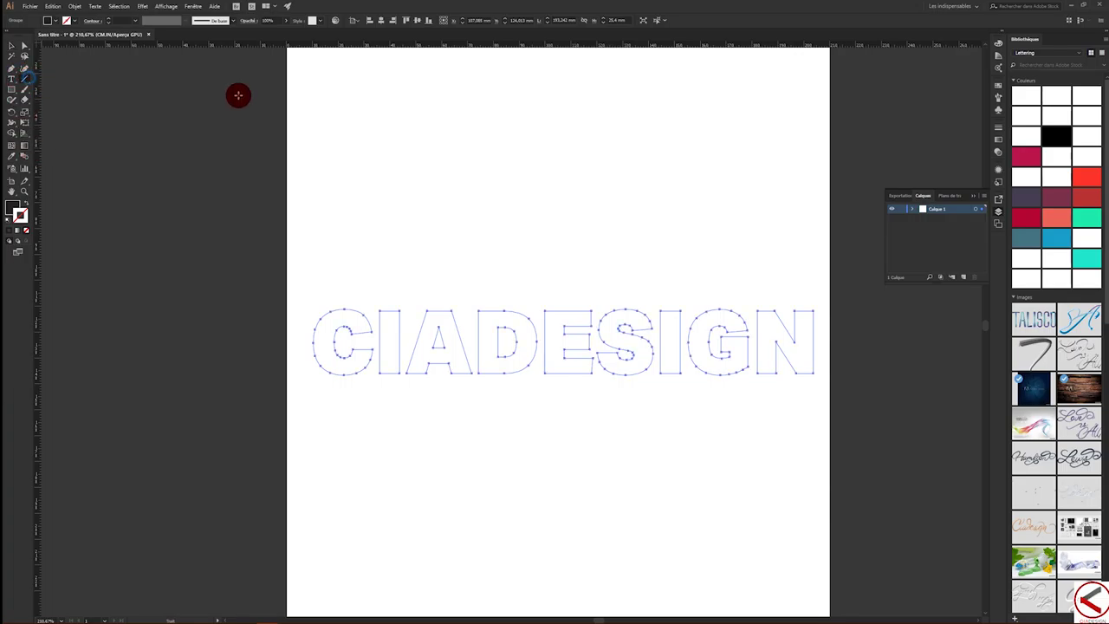
{"action": "left_click_drag", "start_coordinate": [502, 219], "coordinate": [634, 130]}
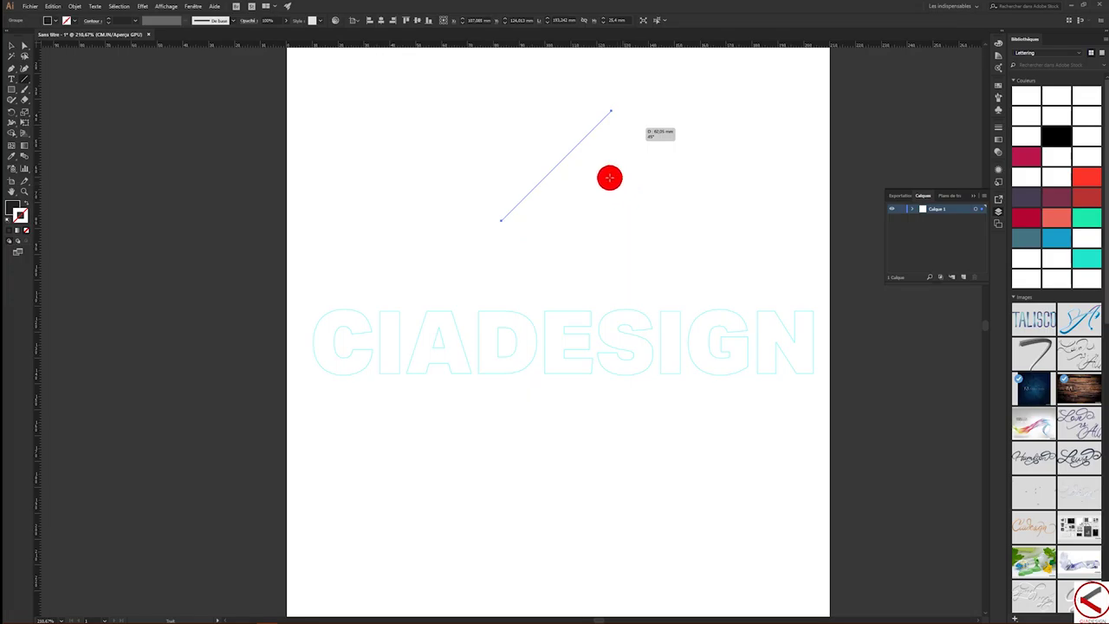
{"action": "key", "text": "v"}
{"action": "left_click", "coordinate": [148, 12]}
{"action": "mouse_move", "coordinate": [173, 70]}
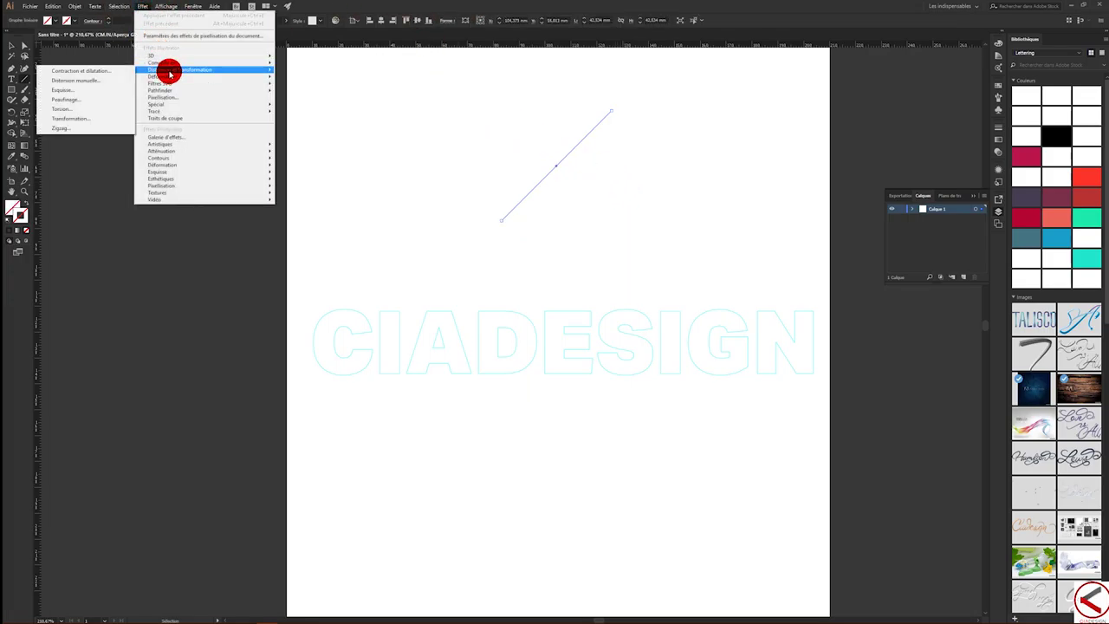
- Apply a Transform effect to the line rotating its copies by 30°, with preview on
{"action": "left_click", "coordinate": [49, 122]}
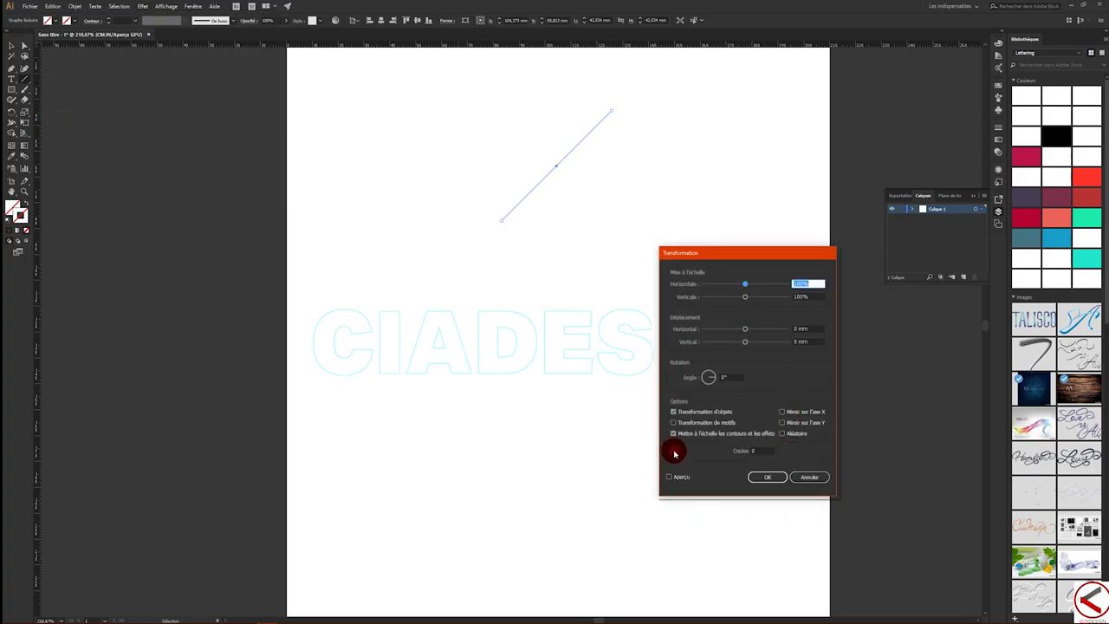
{"action": "left_click", "coordinate": [670, 477]}
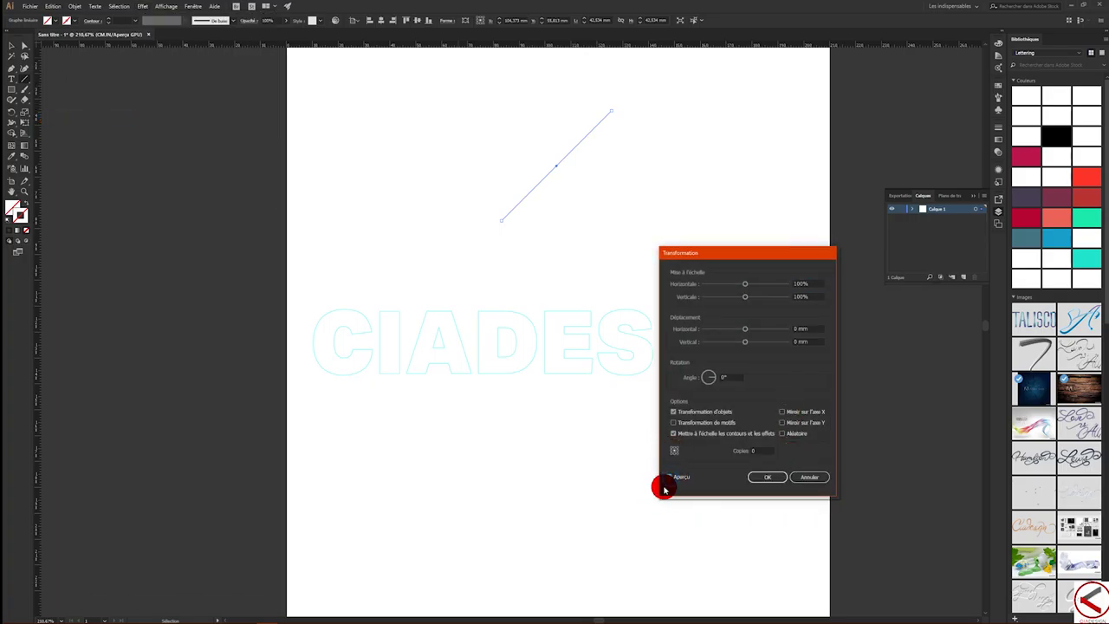
{"action": "left_click", "coordinate": [740, 376]}
{"action": "type", "text": "30"}
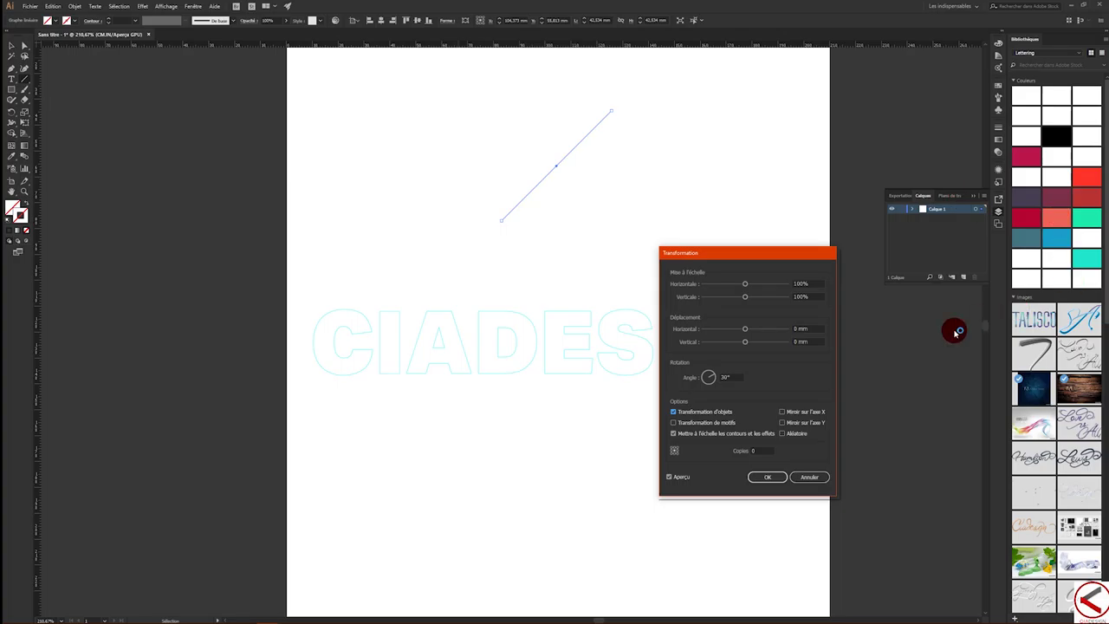
{"action": "left_click", "coordinate": [763, 450]}
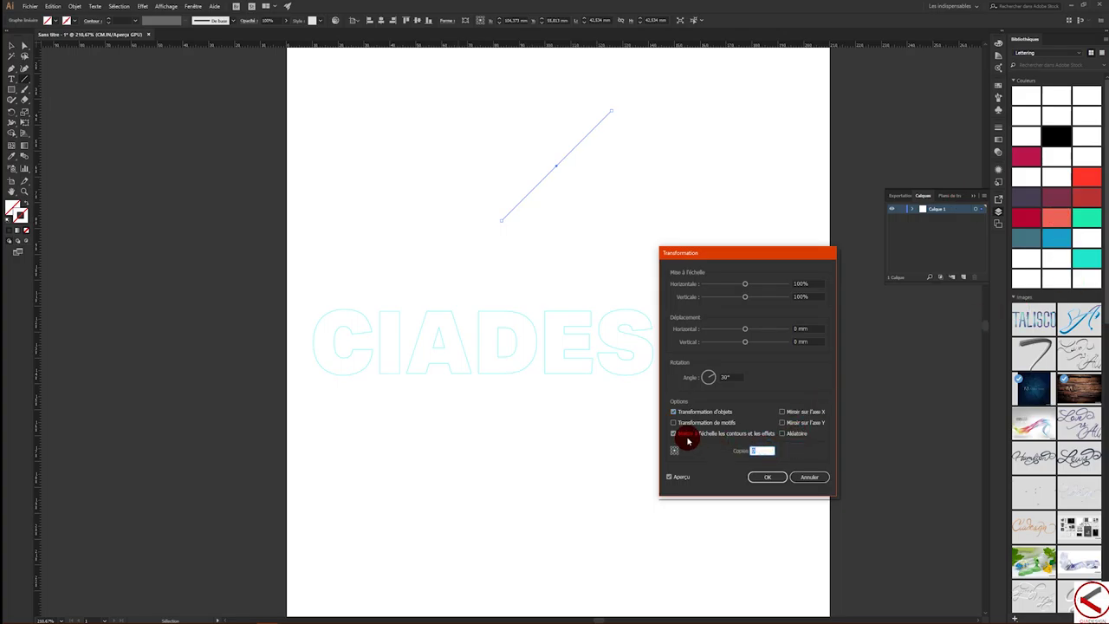
{"action": "left_click", "coordinate": [767, 477]}
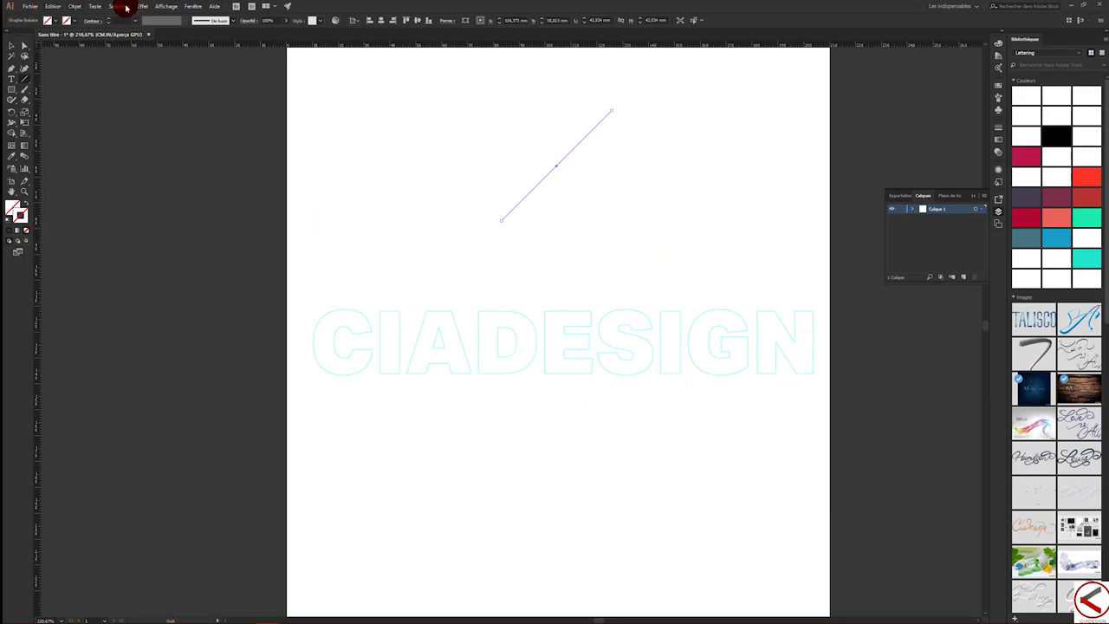
- Give the line a red fill from the Control bar swatches
{"action": "left_click", "coordinate": [75, 21]}
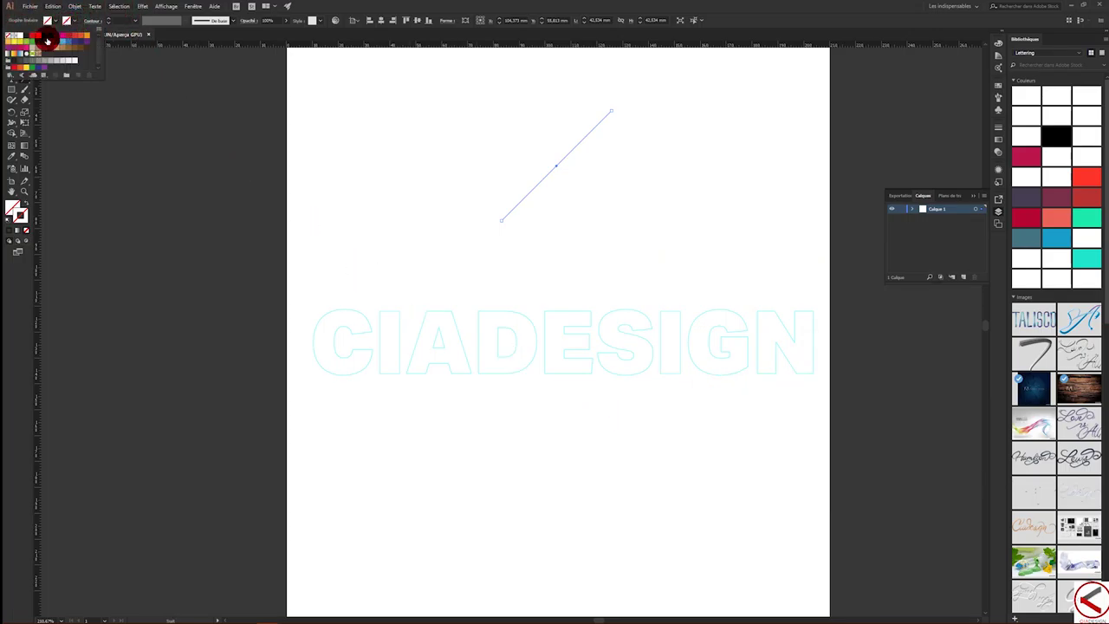
{"action": "left_click", "coordinate": [48, 22]}
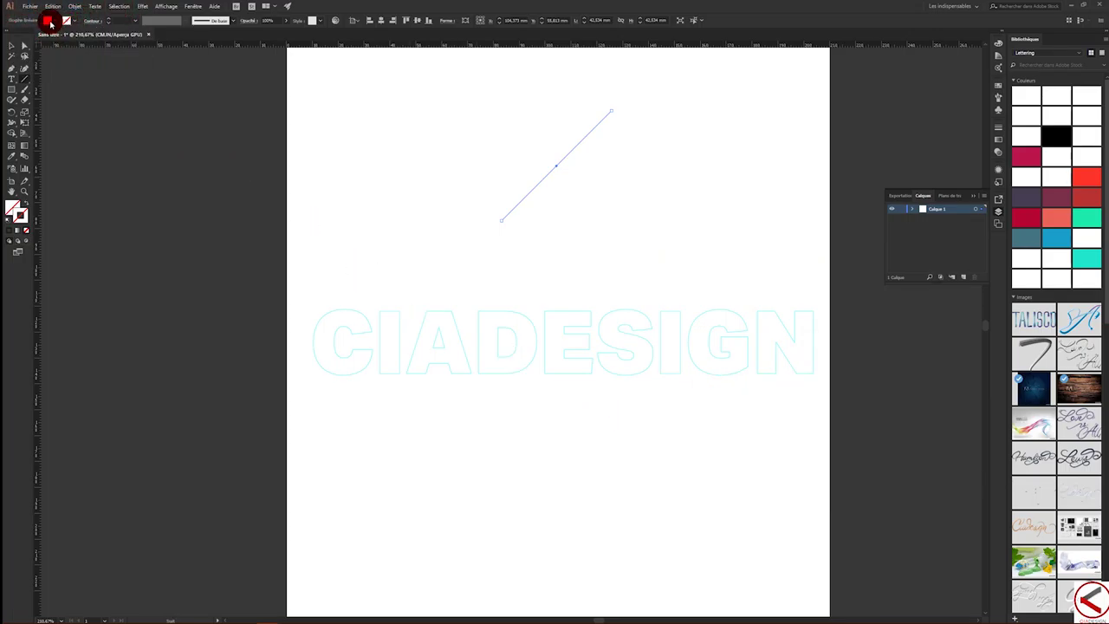
{"action": "left_click", "coordinate": [47, 22]}
{"action": "left_click", "coordinate": [32, 35]}
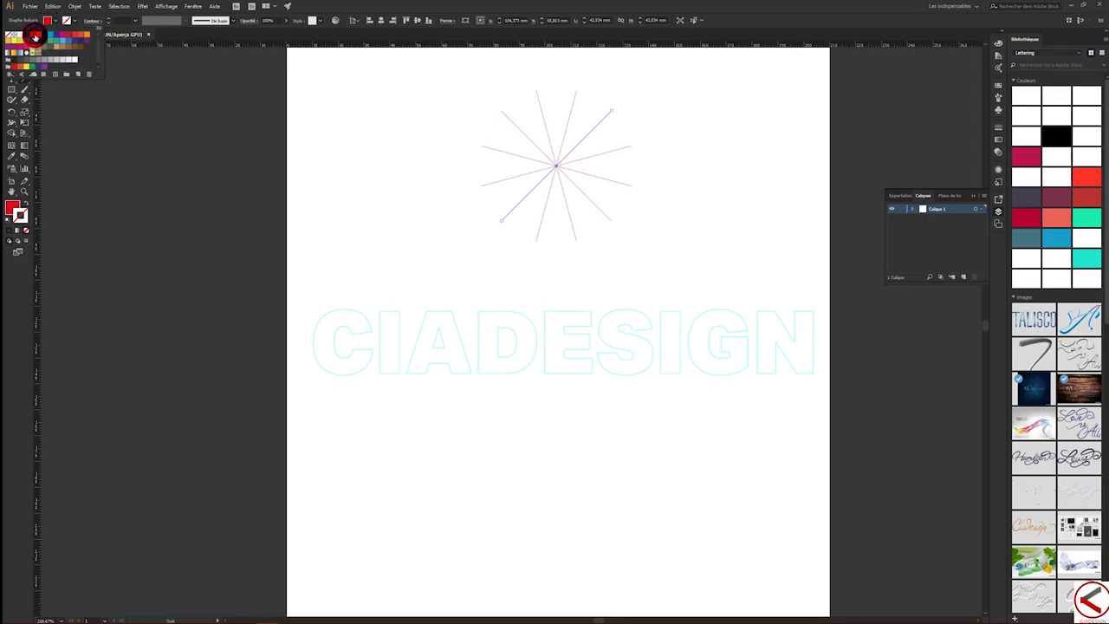
{"action": "left_click", "coordinate": [485, 6]}
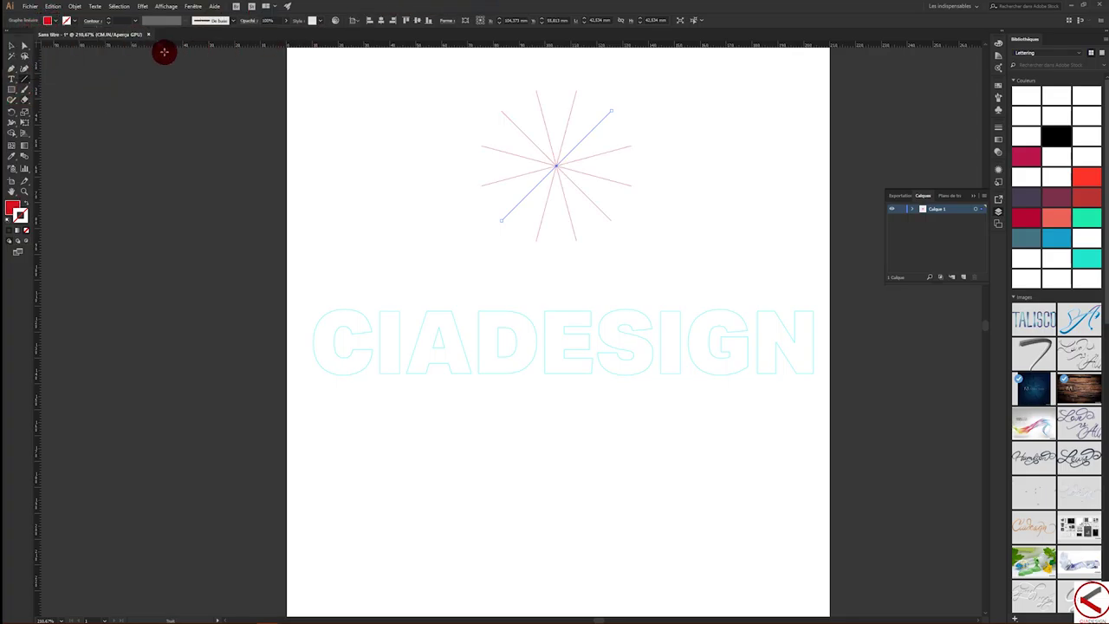
{"action": "left_click", "coordinate": [12, 45]}
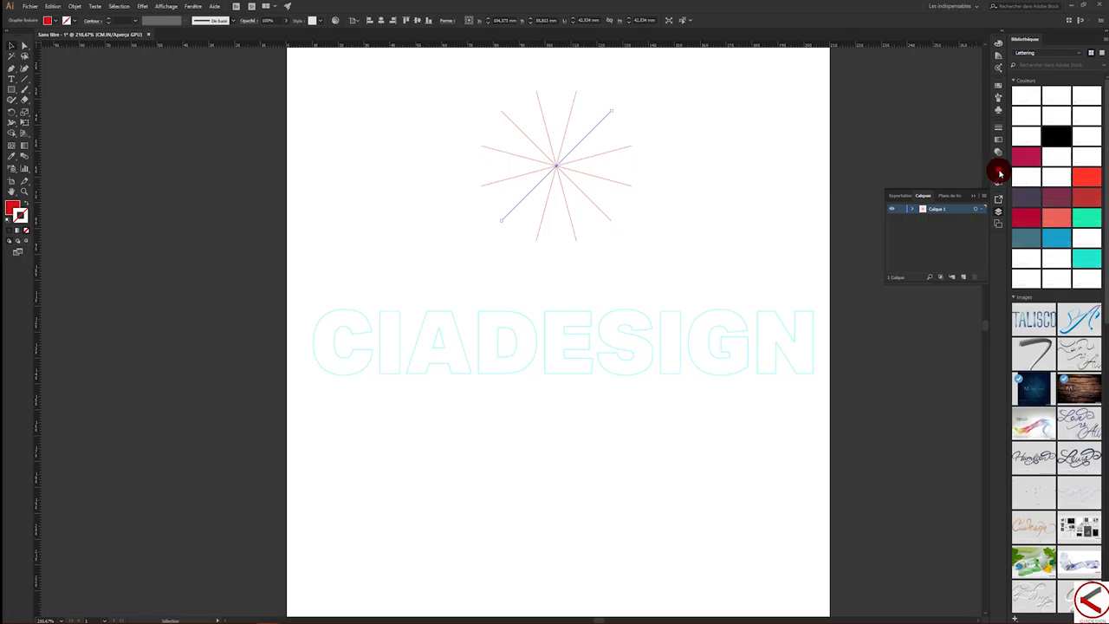
{"action": "left_click", "coordinate": [195, 6]}
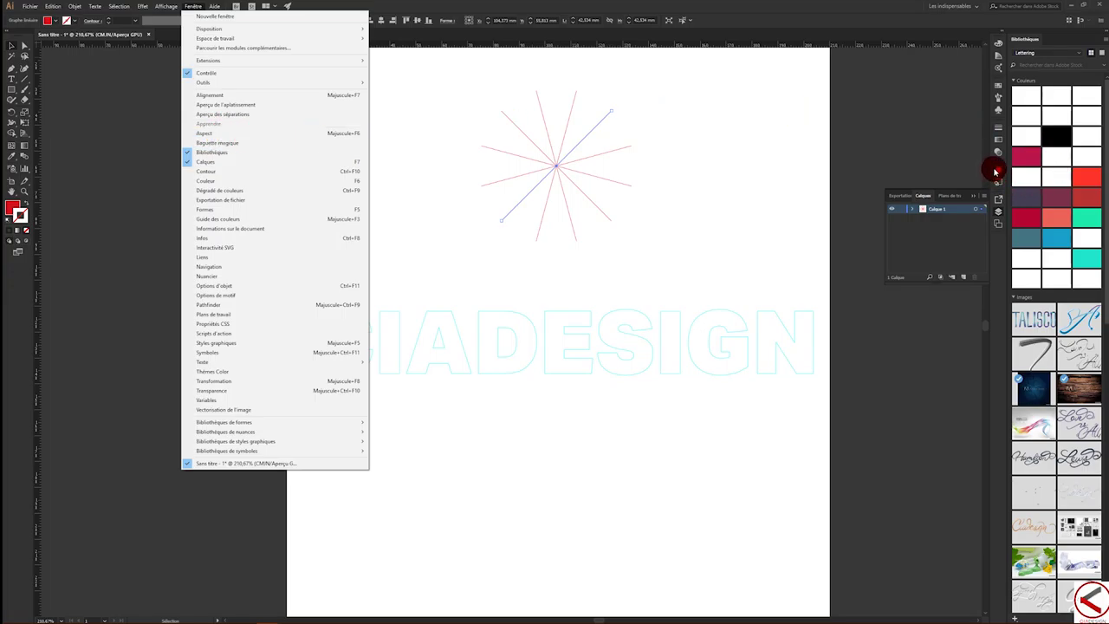
- Float an enlarged Appearance panel, select the starburst and reopen its Transform effect
{"action": "left_click", "coordinate": [1000, 172]}
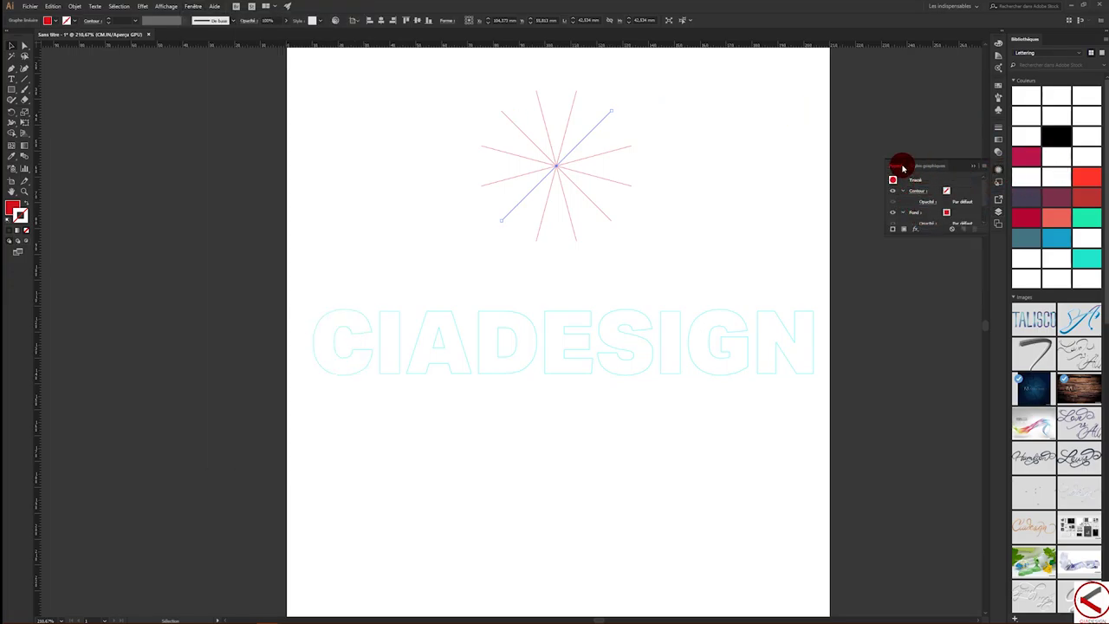
{"action": "left_click_drag", "start_coordinate": [897, 165], "coordinate": [708, 116]}
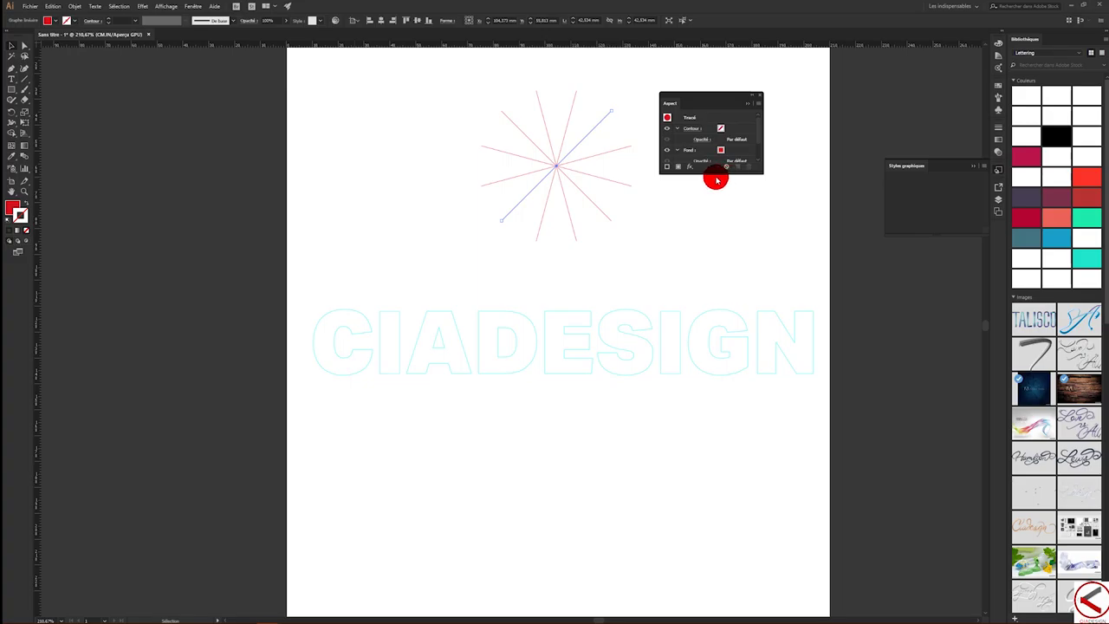
{"action": "left_click", "coordinate": [762, 173]}
{"action": "left_click_drag", "start_coordinate": [761, 176], "coordinate": [792, 298]}
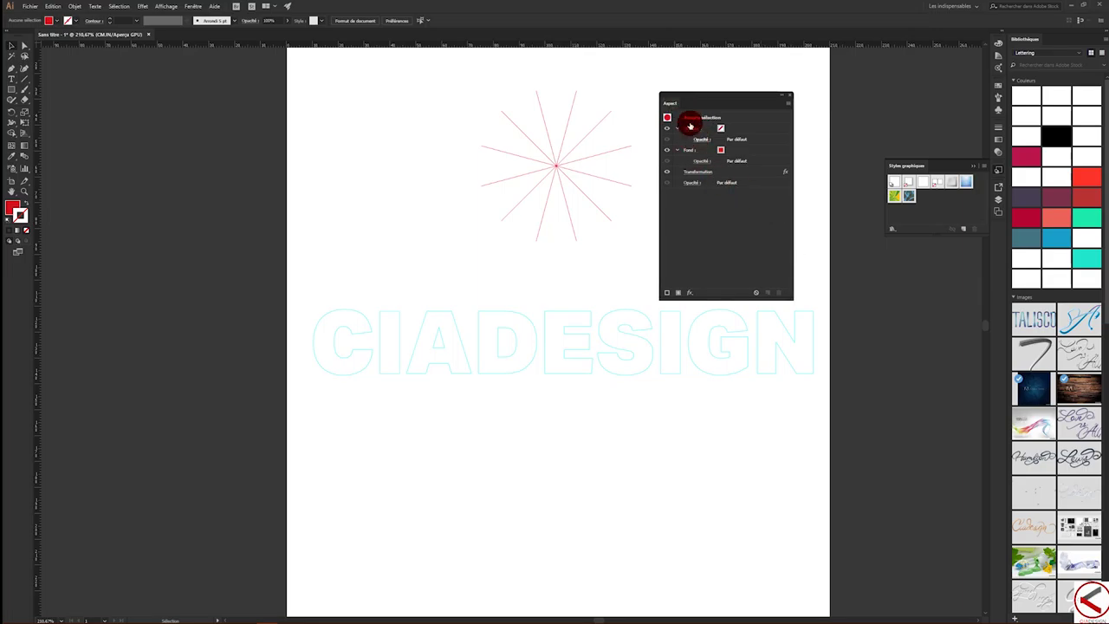
{"action": "left_click_drag", "start_coordinate": [474, 121], "coordinate": [597, 208]}
{"action": "left_click", "coordinate": [565, 154]}
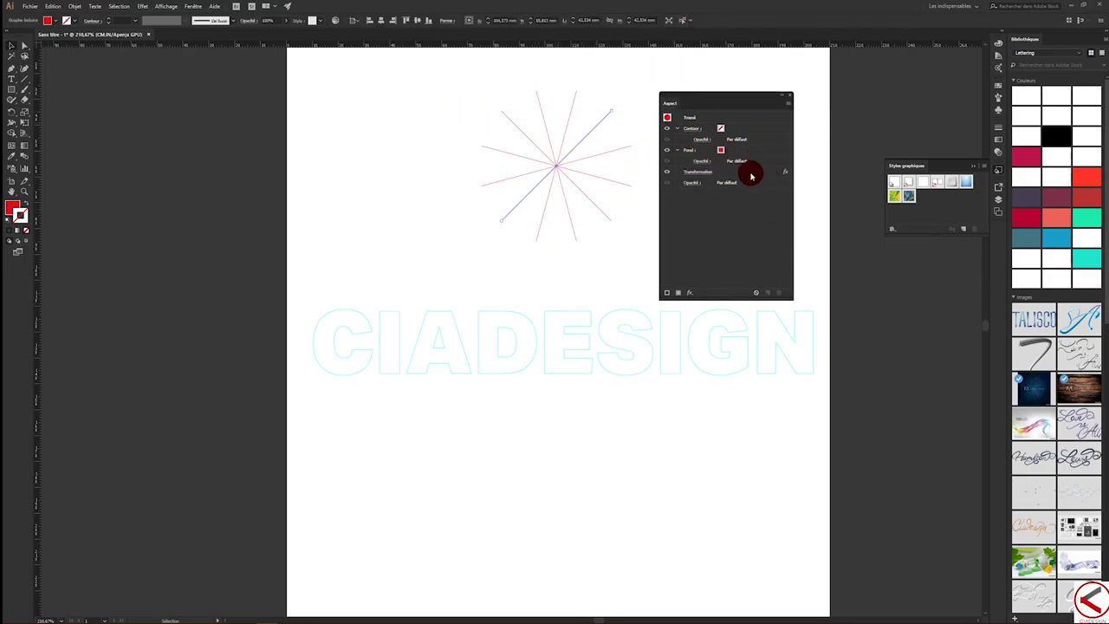
{"action": "left_click", "coordinate": [703, 173]}
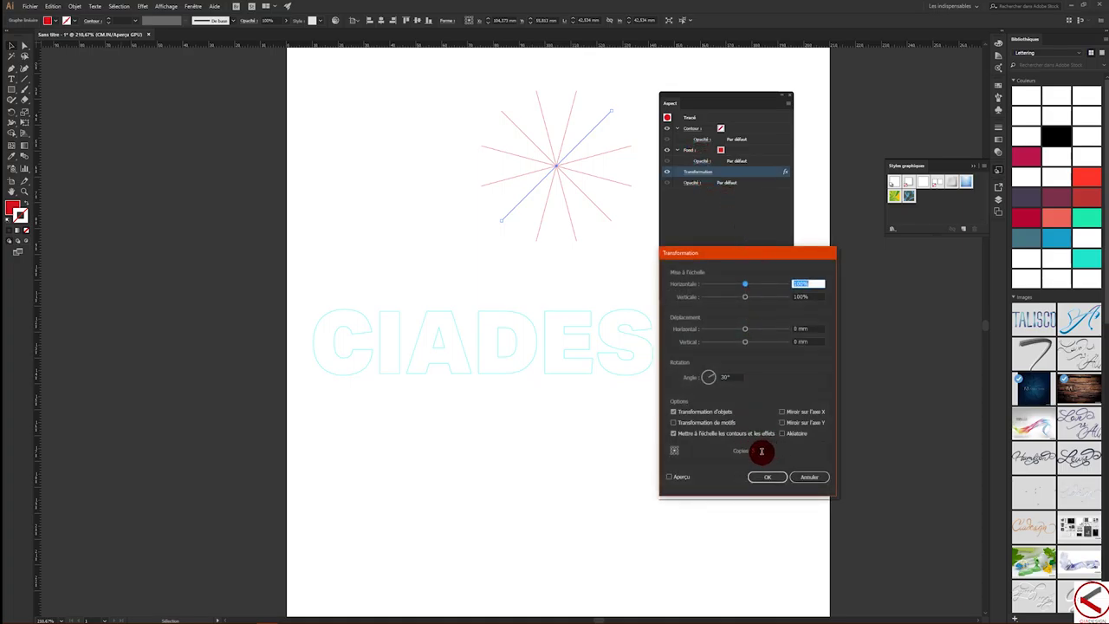
- Adjust the Transform copies with preview to form a twelve-ray ring and confirm
{"action": "left_click", "coordinate": [761, 450]}
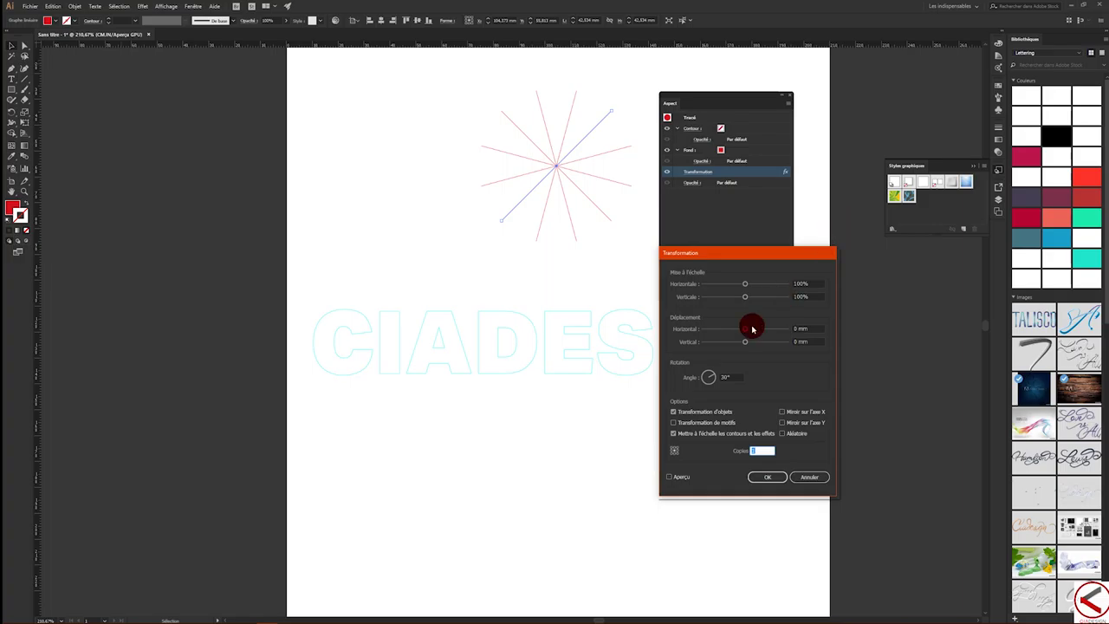
{"action": "left_click", "coordinate": [681, 477]}
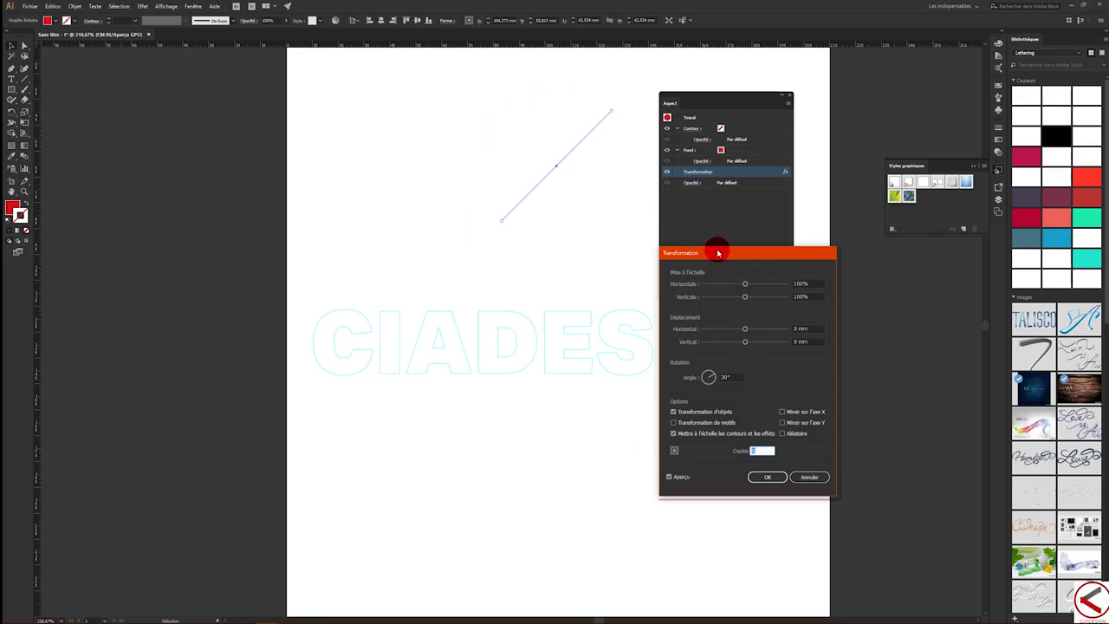
{"action": "left_click_drag", "start_coordinate": [718, 252], "coordinate": [849, 78]}
{"action": "left_click", "coordinate": [902, 303]}
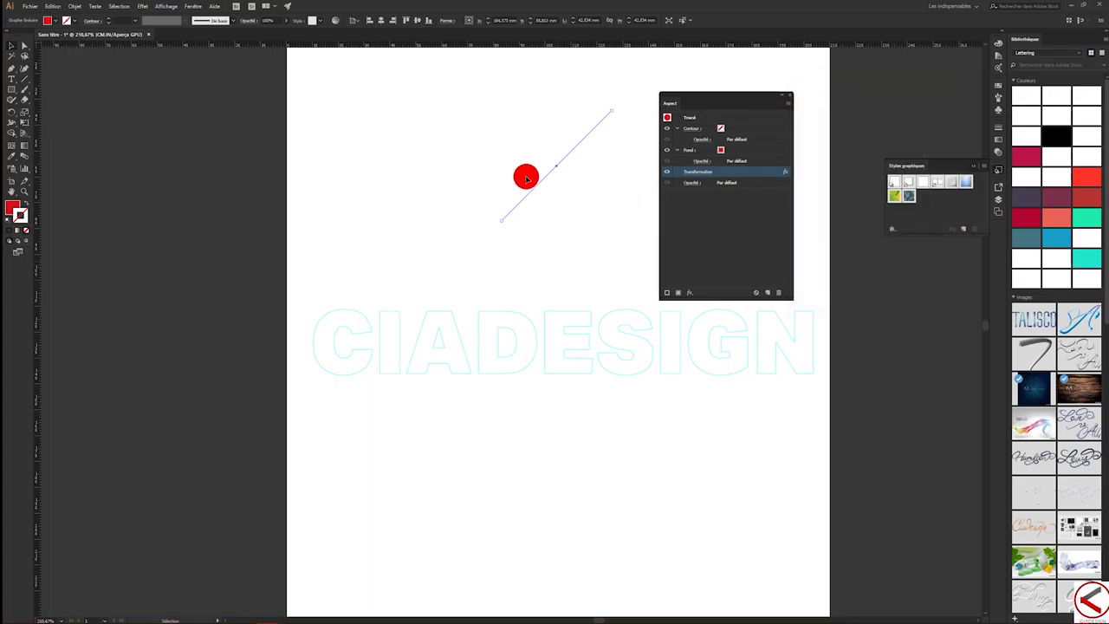
- Shift the starburst slightly down-left and delete the CIADESIGN outlines
{"action": "mouse_move", "coordinate": [506, 136]}
{"action": "left_mouse_down"}
{"action": "mouse_move", "coordinate": [580, 226]}
{"action": "mouse_move", "coordinate": [534, 183]}
{"action": "mouse_move", "coordinate": [544, 178]}
{"action": "left_mouse_up"}
{"action": "left_click", "coordinate": [580, 212]}
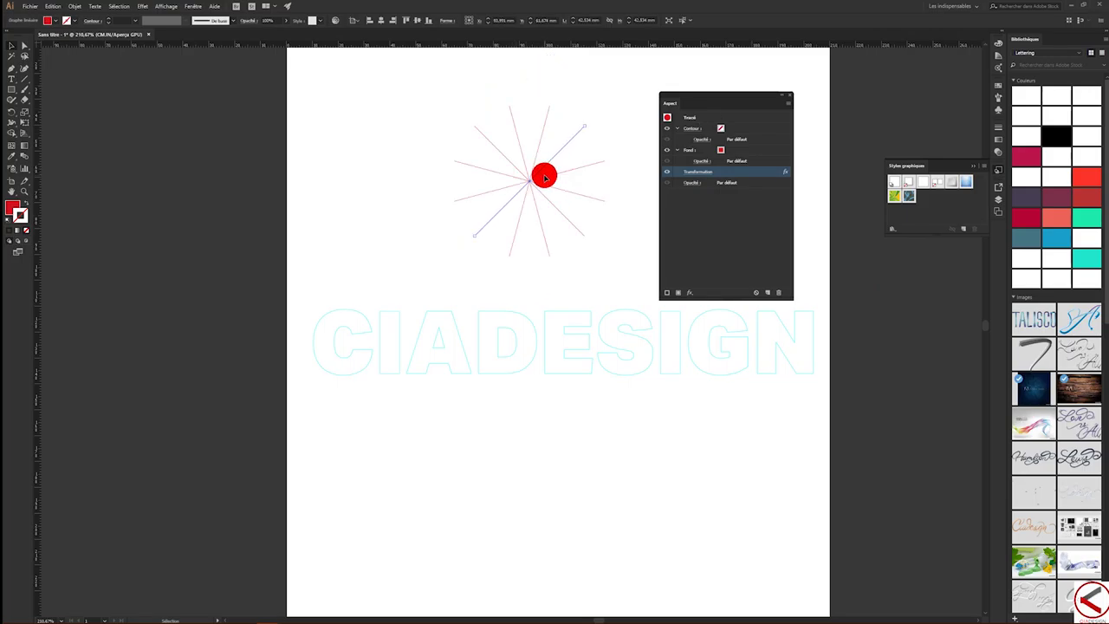
{"action": "left_click_drag", "start_coordinate": [387, 327], "coordinate": [993, 396]}
{"action": "key", "text": "Delete"}
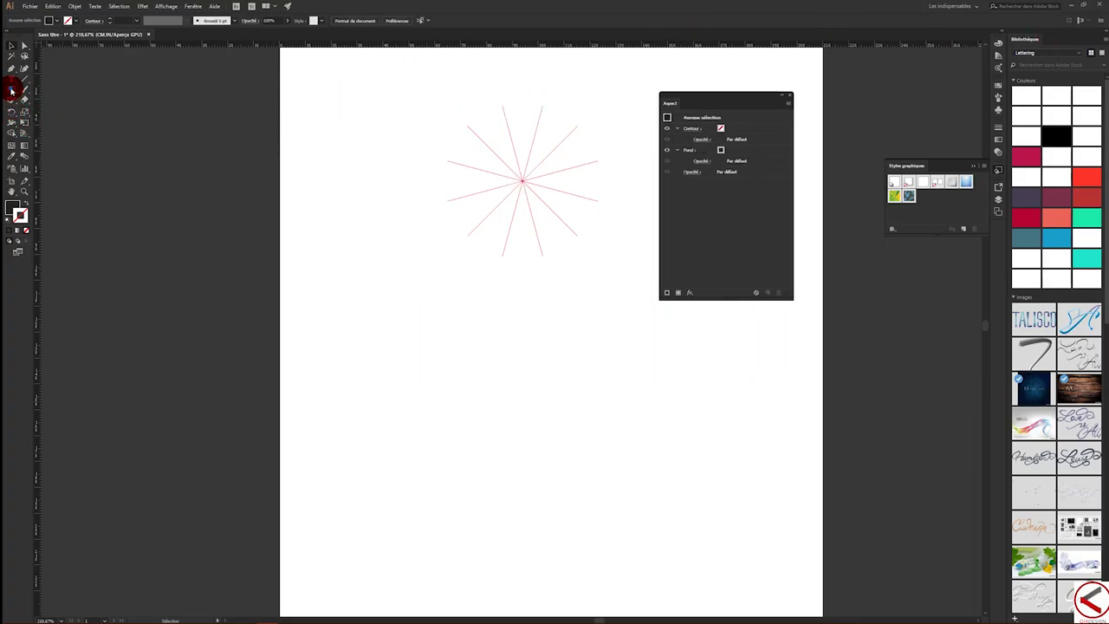
- Draw a solid black circle and place it just below the pink starburst lines
{"action": "mouse_move", "coordinate": [11, 92]}
{"action": "left_mouse_down"}
{"action": "mouse_move", "coordinate": [50, 101]}
{"action": "mouse_move", "coordinate": [49, 111]}
{"action": "left_mouse_up"}
{"action": "left_click_drag", "start_coordinate": [462, 119], "coordinate": [604, 259]}
{"action": "left_click", "coordinate": [10, 47]}
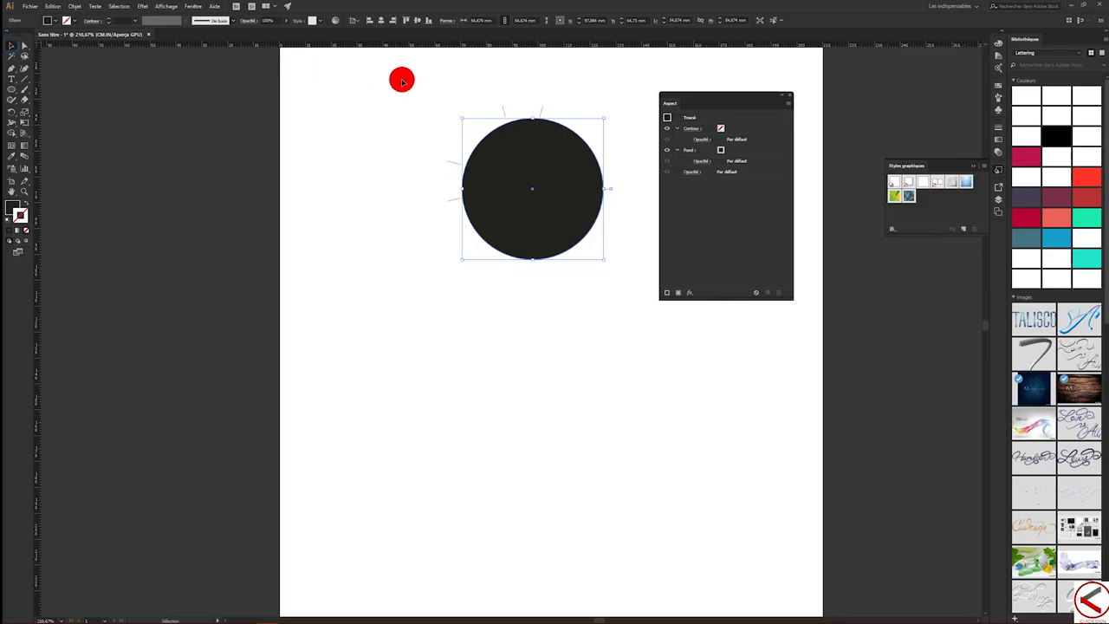
{"action": "left_click_drag", "start_coordinate": [397, 73], "coordinate": [664, 300]}
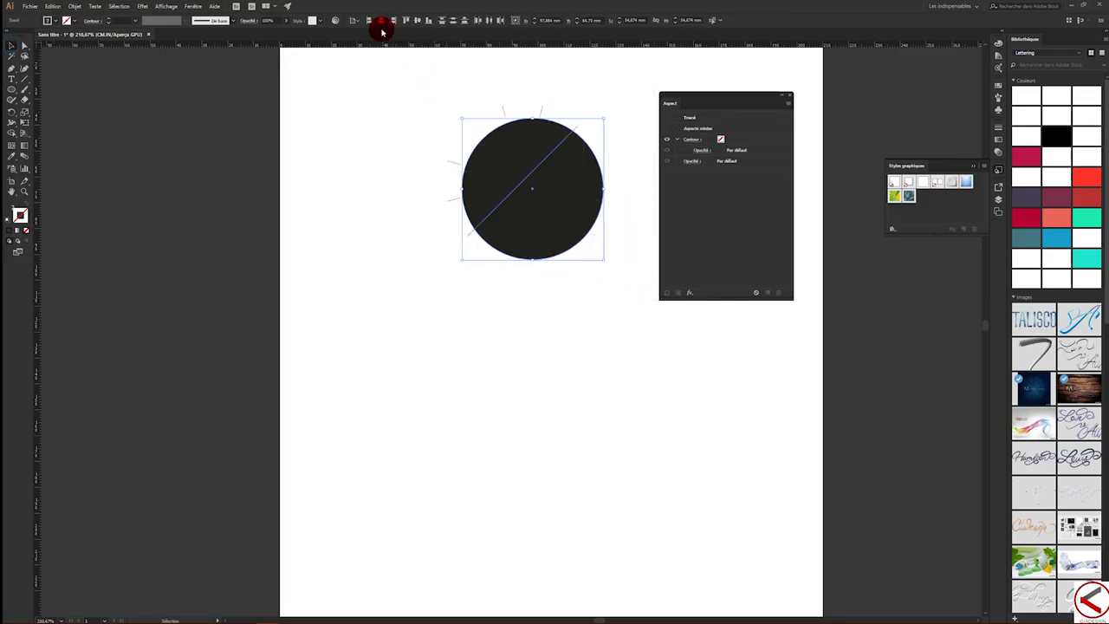
{"action": "left_click_drag", "start_coordinate": [555, 166], "coordinate": [591, 316]}
{"action": "left_click", "coordinate": [550, 179]}
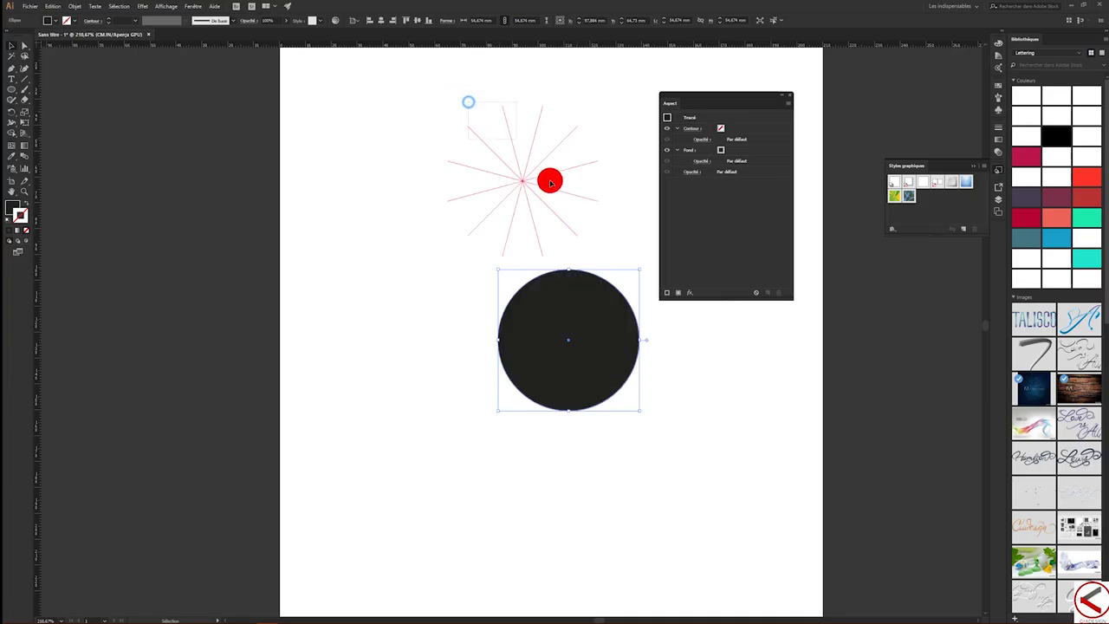
{"action": "left_click", "coordinate": [75, 6]}
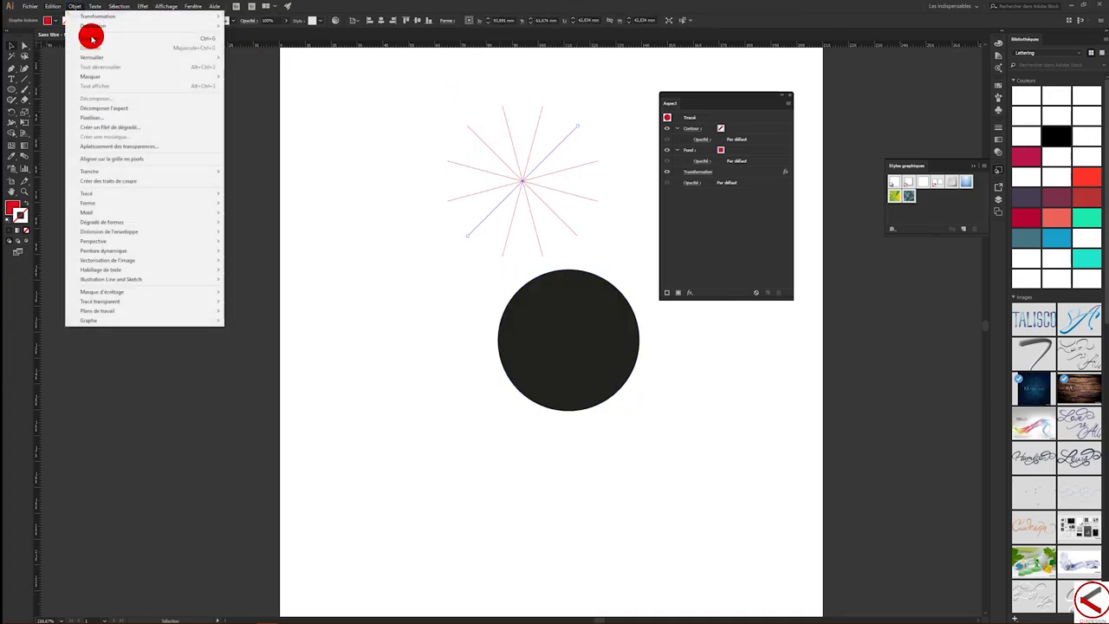
- Expand the starburst's appearance into grouped paths and drag the black circle onto its centre
{"action": "left_click", "coordinate": [119, 108]}
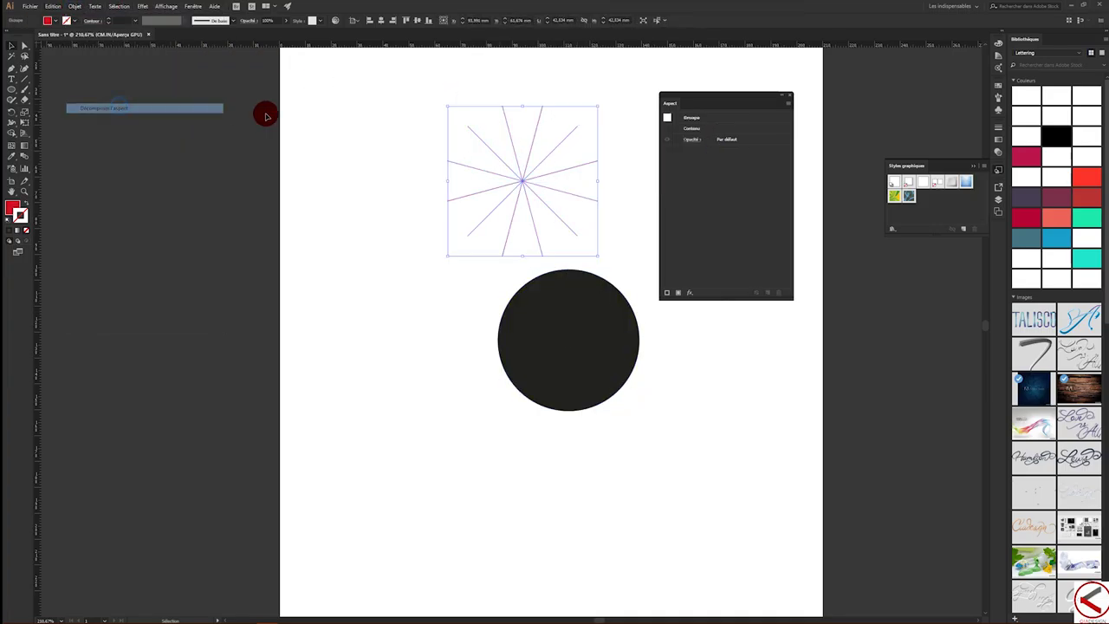
{"action": "left_click", "coordinate": [80, 7]}
{"action": "left_click", "coordinate": [92, 42]}
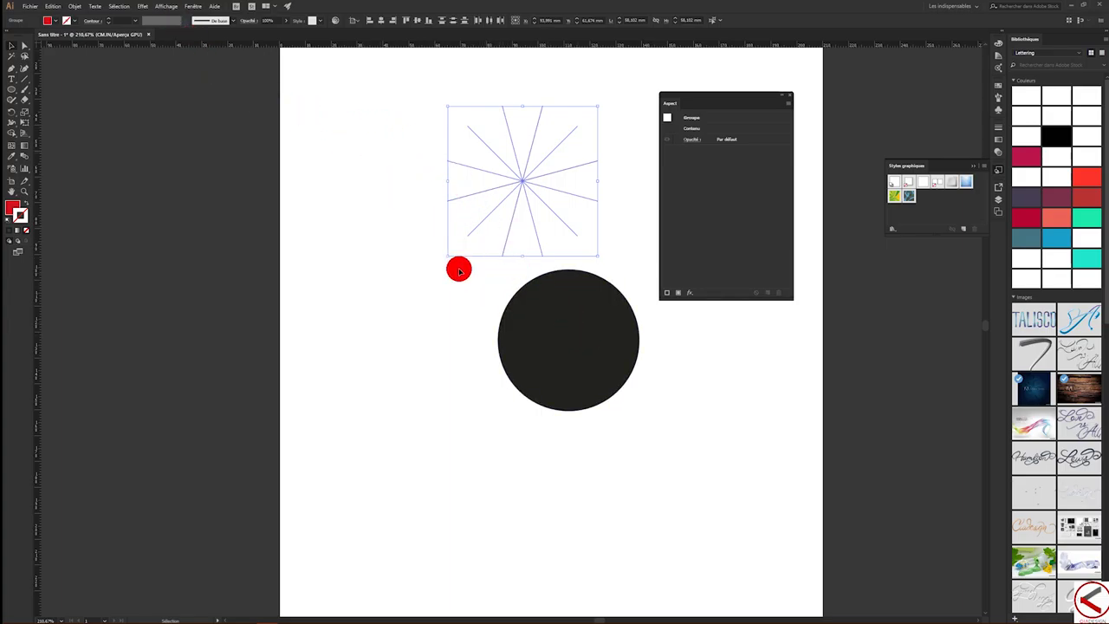
{"action": "left_click", "coordinate": [571, 335]}
{"action": "left_click_drag", "start_coordinate": [589, 347], "coordinate": [543, 189]}
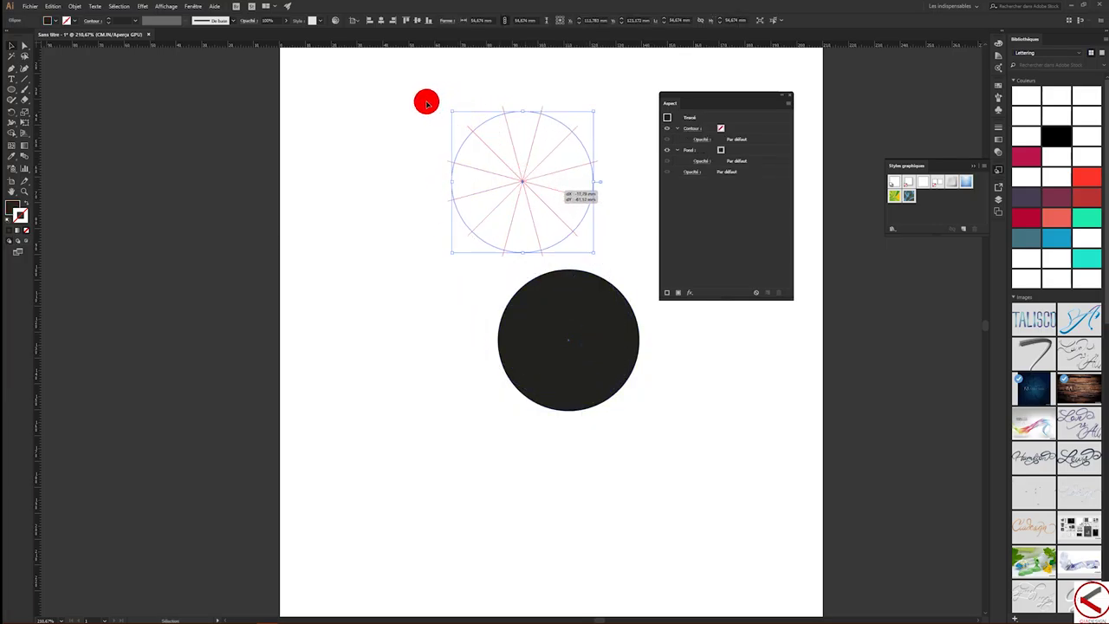
- Centre the black circle and starburst together, horizontally and vertically, on the artboard
{"action": "left_click_drag", "start_coordinate": [396, 78], "coordinate": [641, 301]}
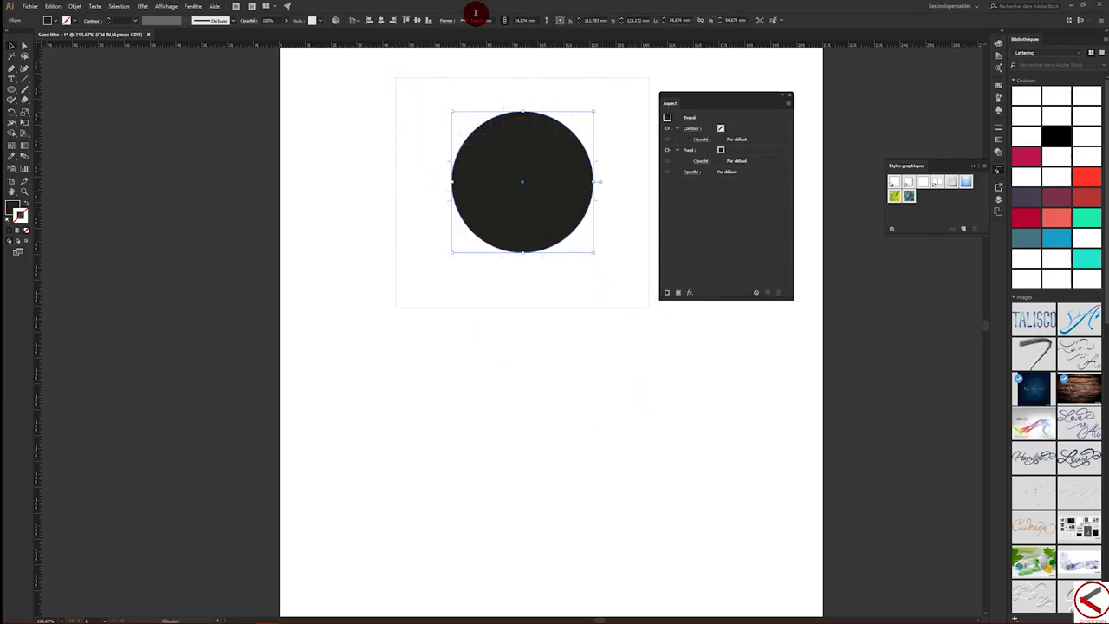
{"action": "left_click", "coordinate": [382, 20]}
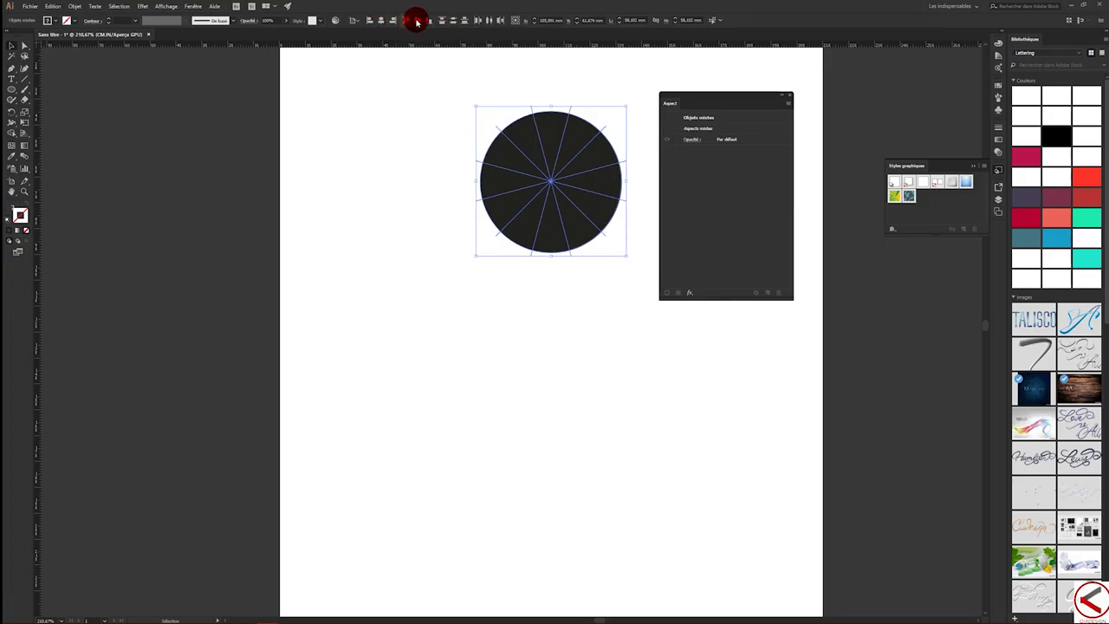
{"action": "left_click", "coordinate": [415, 20]}
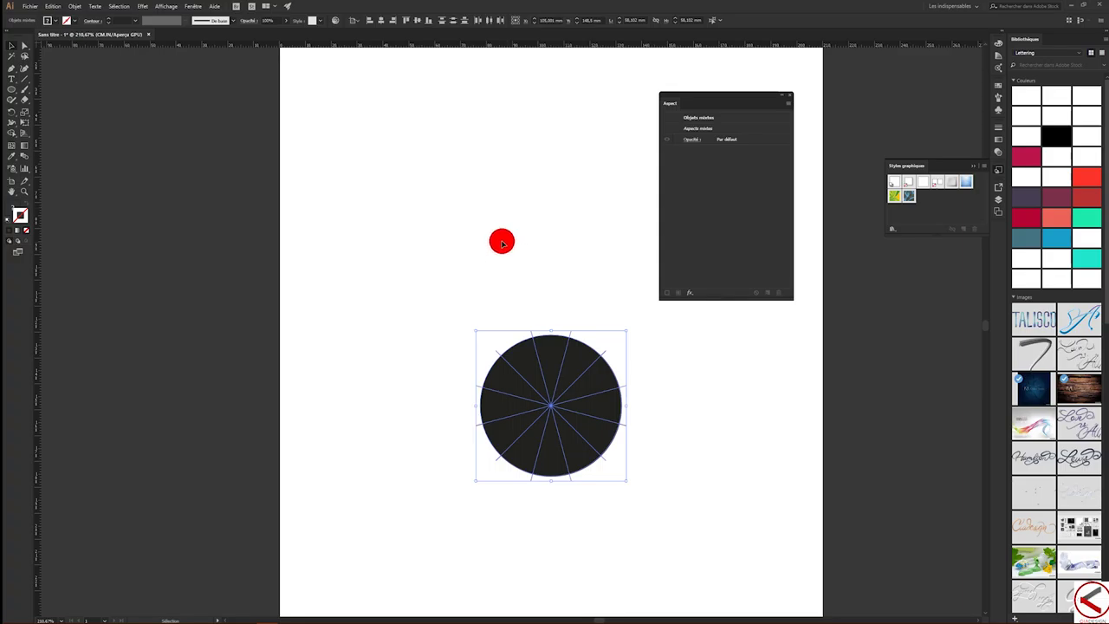
{"action": "left_click", "coordinate": [364, 256]}
{"action": "left_click_drag", "start_coordinate": [401, 280], "coordinate": [676, 520]}
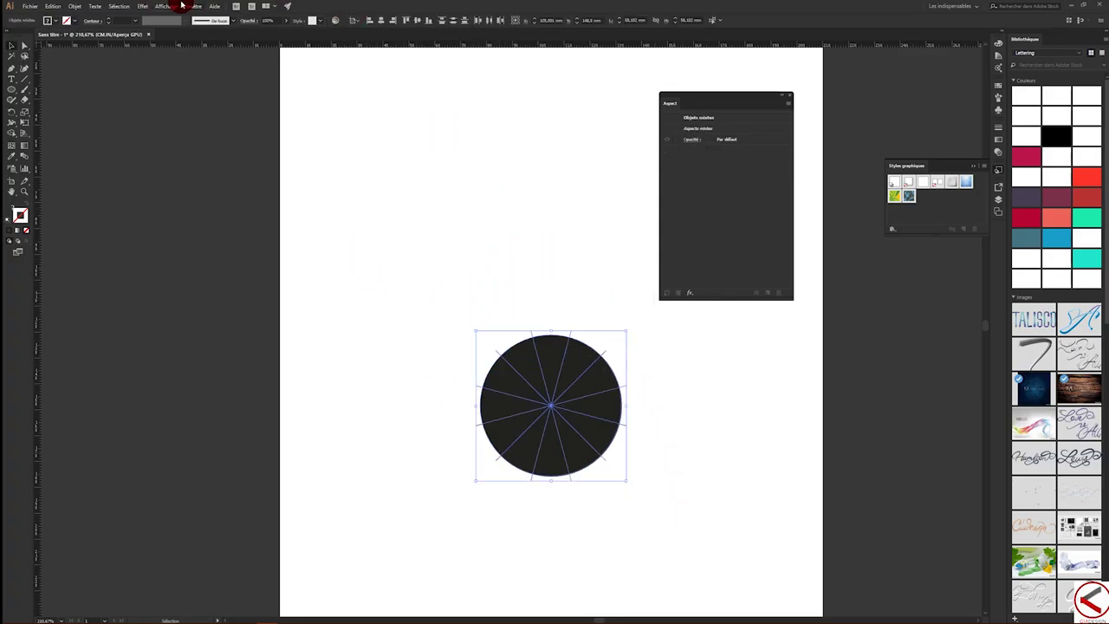
{"action": "left_click", "coordinate": [208, 7]}
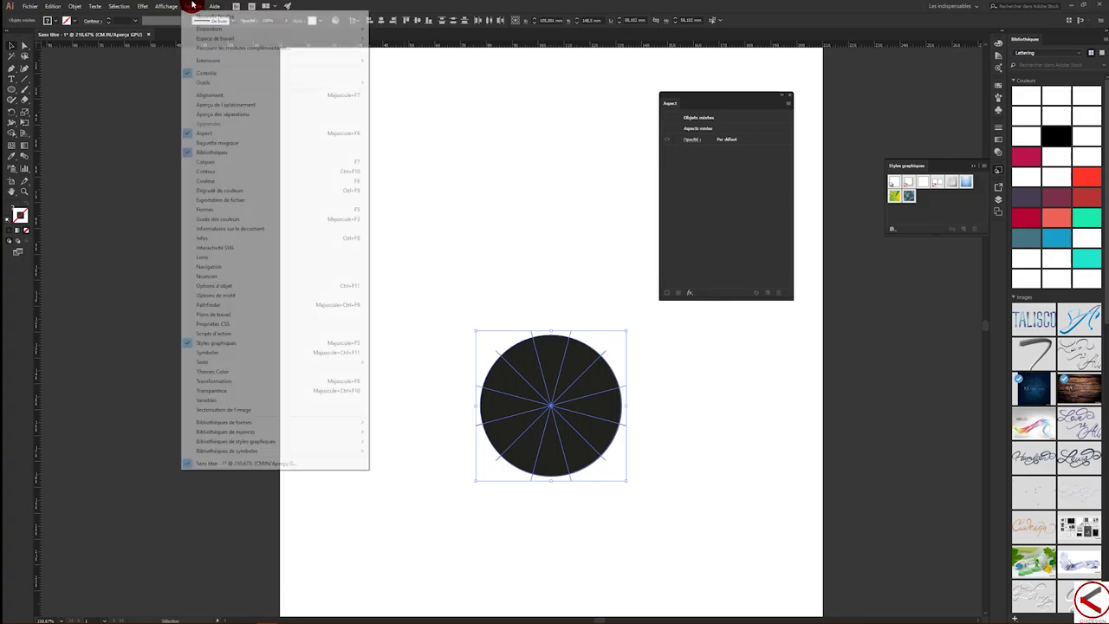
- Slice the black circle along the starburst lines with Pathfinder Divide and select the resulting group
{"action": "left_click", "coordinate": [257, 315]}
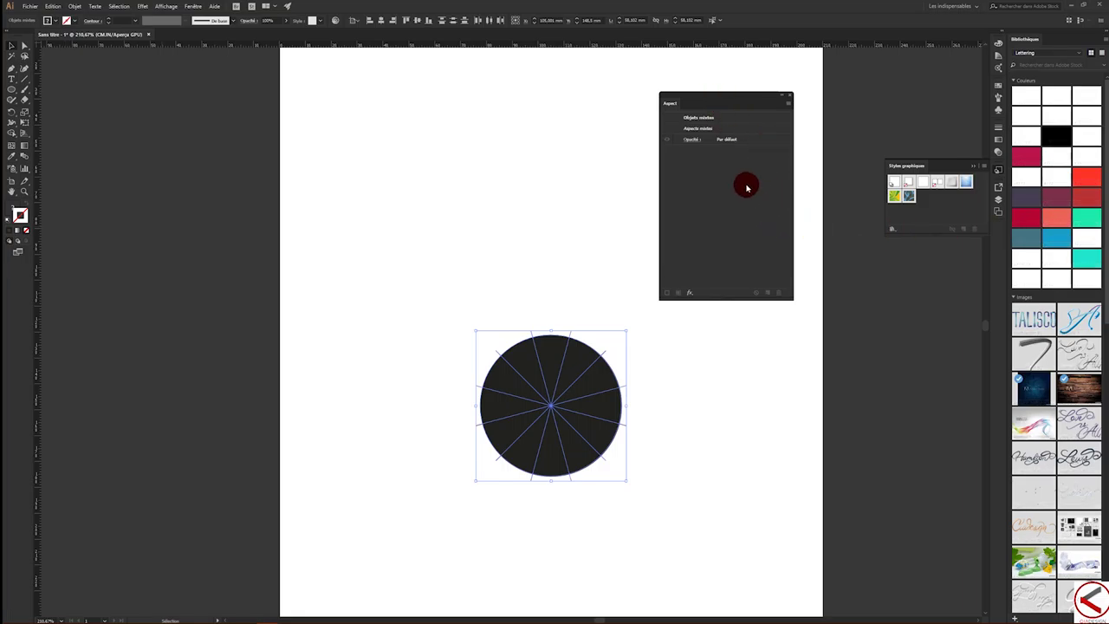
{"action": "left_click", "coordinate": [302, 74]}
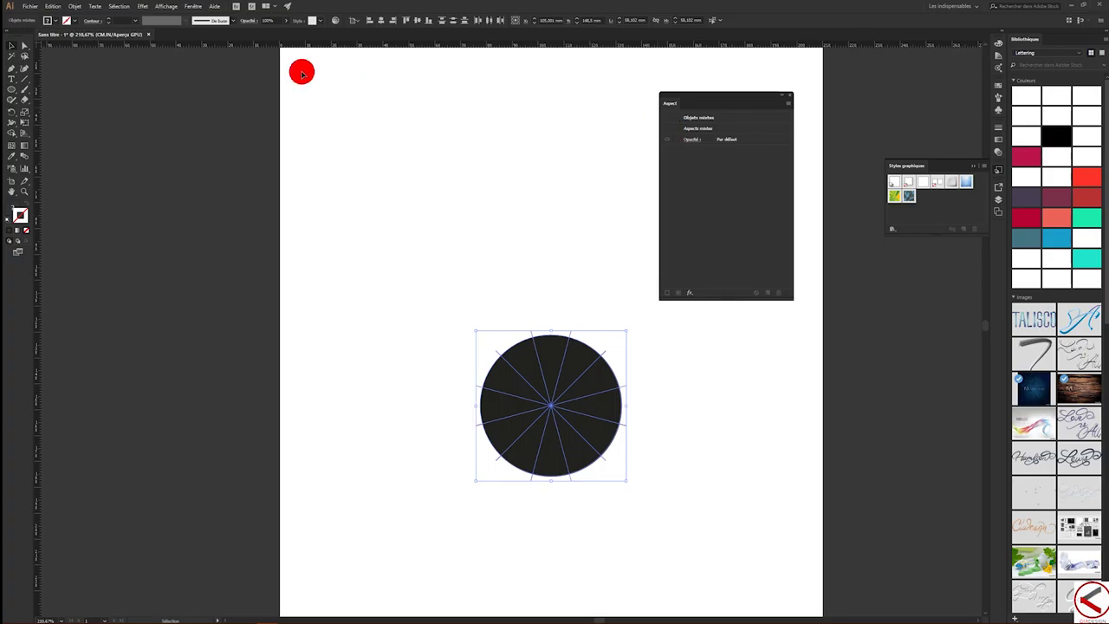
{"action": "left_click", "coordinate": [191, 6]}
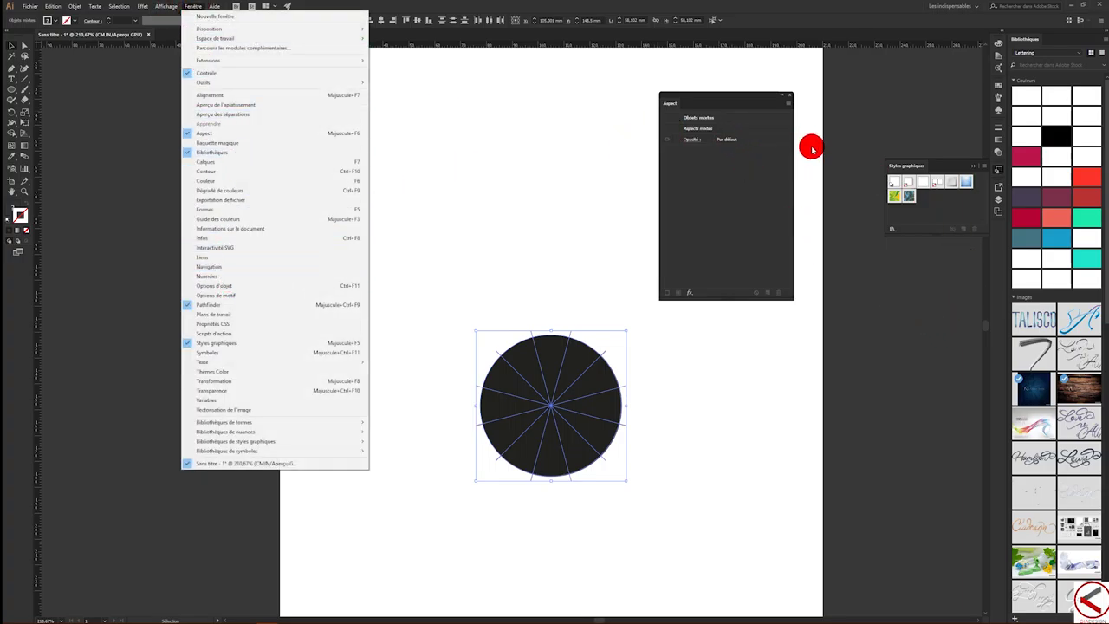
{"action": "left_click", "coordinate": [740, 184]}
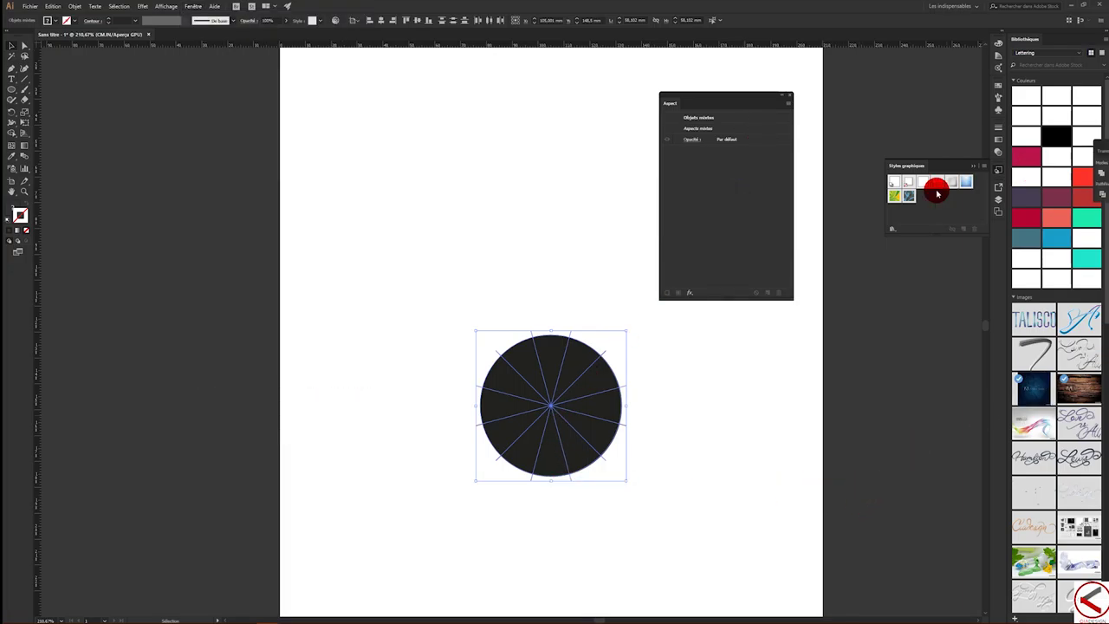
{"action": "left_click_drag", "start_coordinate": [772, 329], "coordinate": [725, 352]}
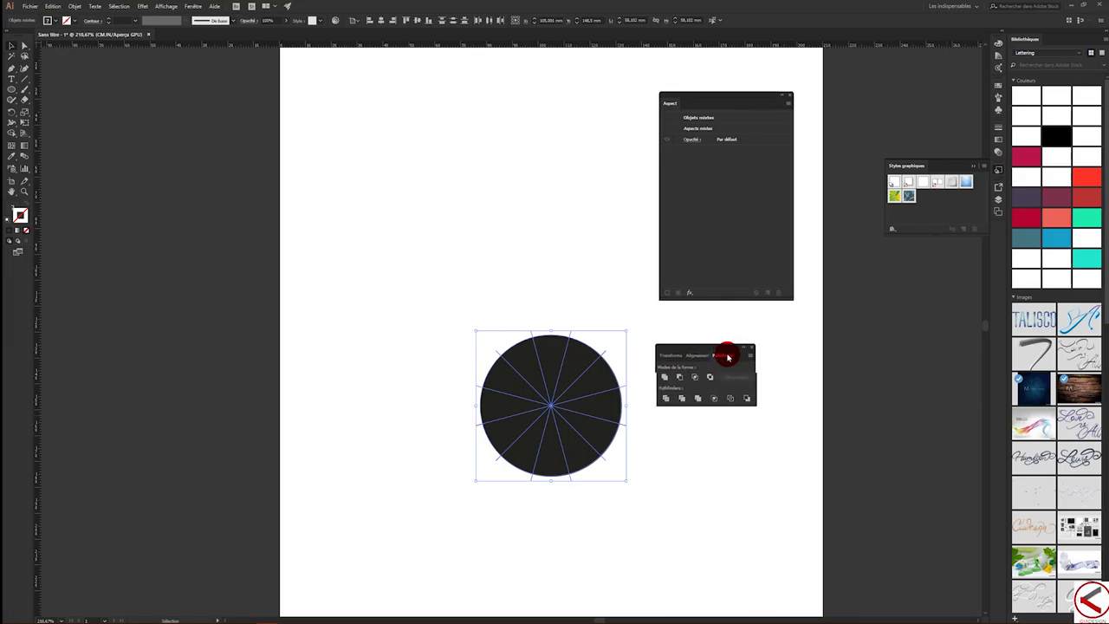
{"action": "left_click", "coordinate": [665, 400]}
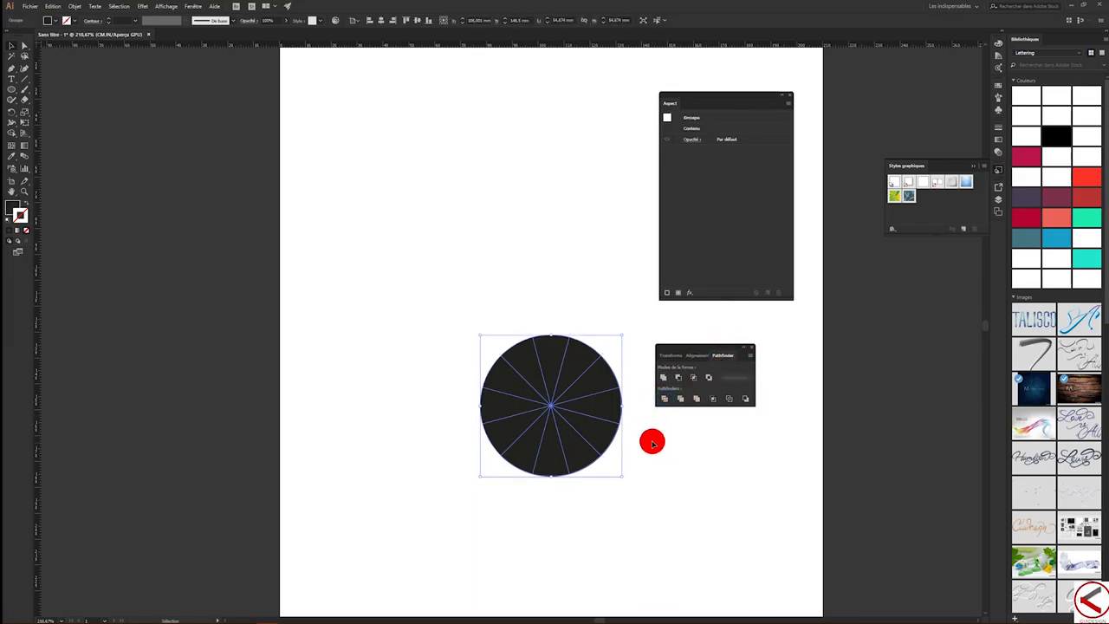
{"action": "left_click", "coordinate": [654, 439]}
{"action": "left_click", "coordinate": [609, 405]}
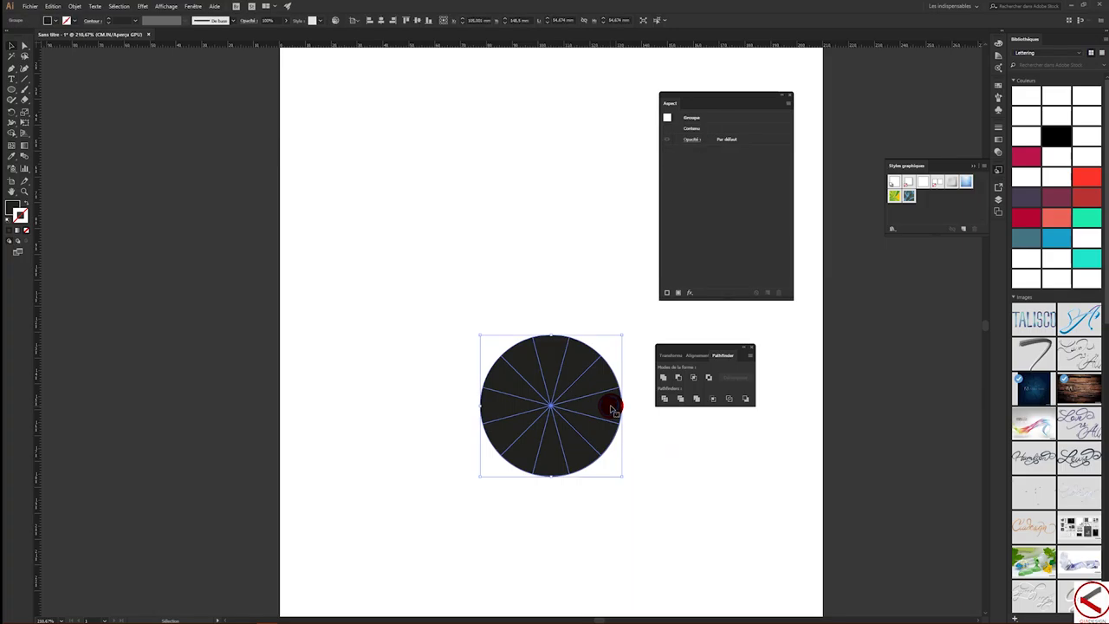
- Pull the right, upper and left wedges outward from the circle with Direct Selection
{"action": "left_click", "coordinate": [654, 436]}
{"action": "key", "text": "a"}
{"action": "left_click", "coordinate": [608, 406]}
{"action": "left_click_drag", "start_coordinate": [609, 406], "coordinate": [668, 423]}
{"action": "left_click", "coordinate": [602, 385], "text": "shift"}
{"action": "mouse_move", "coordinate": [602, 386]}
{"action": "left_mouse_down"}
{"action": "mouse_move", "coordinate": [630, 359]}
{"action": "mouse_move", "coordinate": [572, 322]}
{"action": "left_mouse_up"}
{"action": "left_click", "coordinate": [532, 359], "text": "shift"}
{"action": "mouse_move", "coordinate": [532, 360]}
{"action": "left_mouse_down"}
{"action": "mouse_move", "coordinate": [531, 430]}
{"action": "mouse_move", "coordinate": [473, 459]}
{"action": "left_mouse_up"}
{"action": "left_click", "coordinate": [522, 434], "text": "shift"}
- Pull the lower, left, upper-left and top wedges outward, then select all wedges
{"action": "left_click_drag", "start_coordinate": [545, 453], "coordinate": [559, 486]}
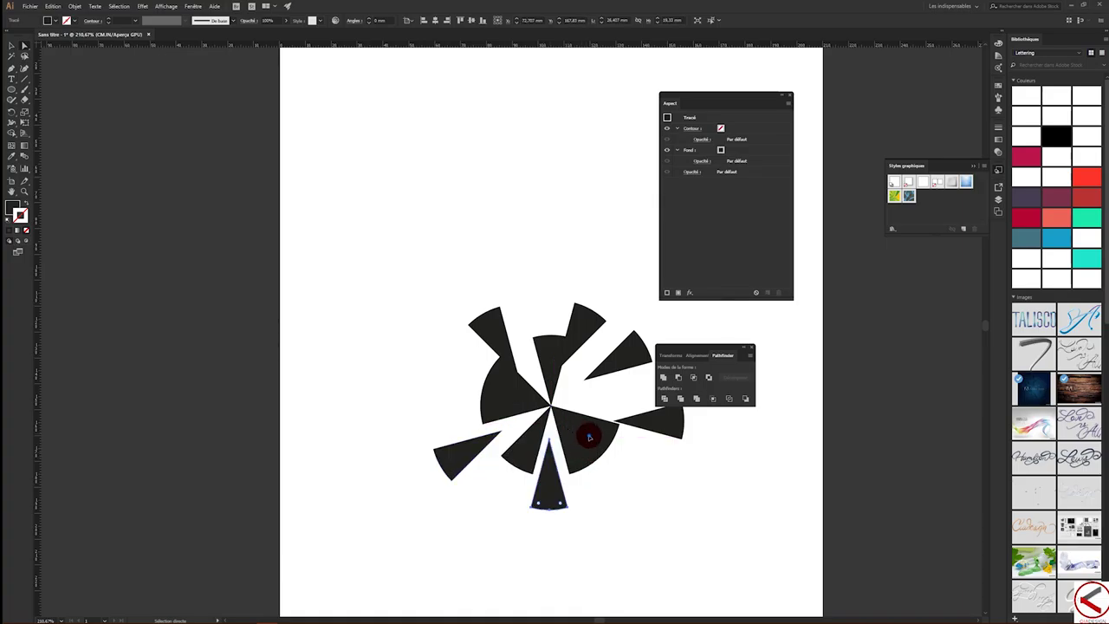
{"action": "left_click_drag", "start_coordinate": [590, 437], "coordinate": [607, 463]}
{"action": "left_click", "coordinate": [525, 454]}
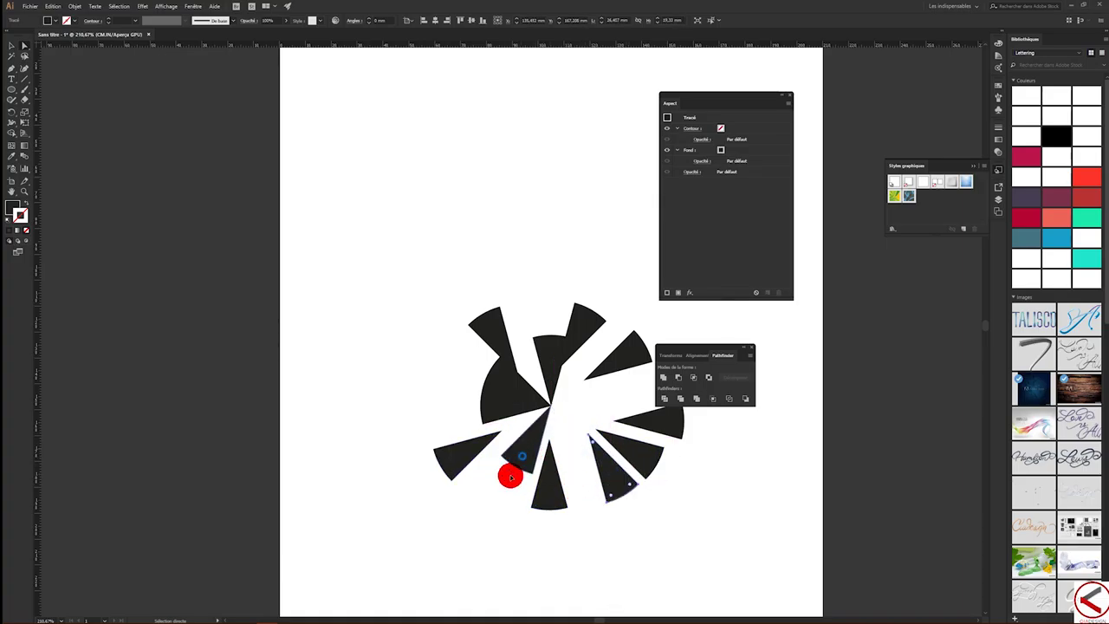
{"action": "left_click_drag", "start_coordinate": [495, 391], "coordinate": [433, 404]}
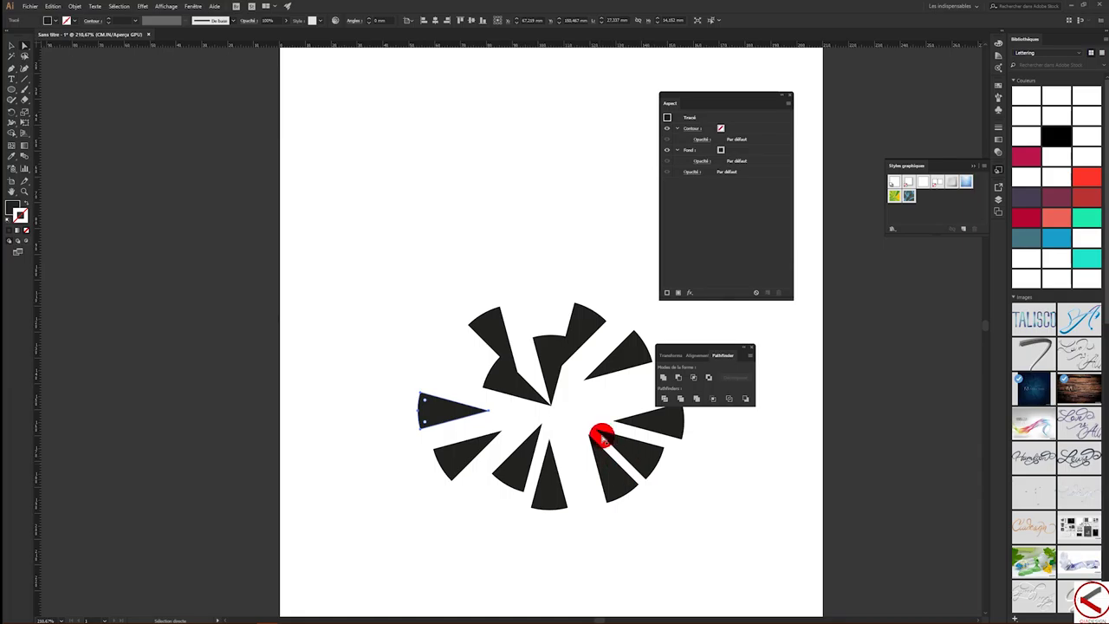
{"action": "left_click_drag", "start_coordinate": [488, 377], "coordinate": [369, 308]}
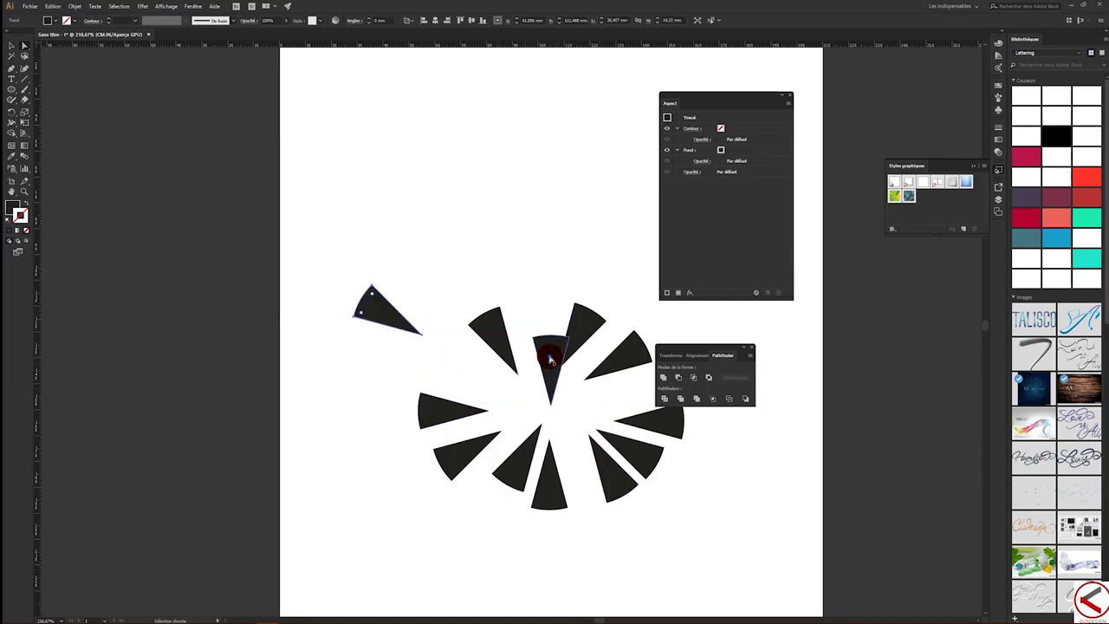
{"action": "left_click_drag", "start_coordinate": [550, 359], "coordinate": [523, 272]}
{"action": "left_click_drag", "start_coordinate": [684, 348], "coordinate": [798, 332]}
{"action": "key", "text": "ctrl+a"}
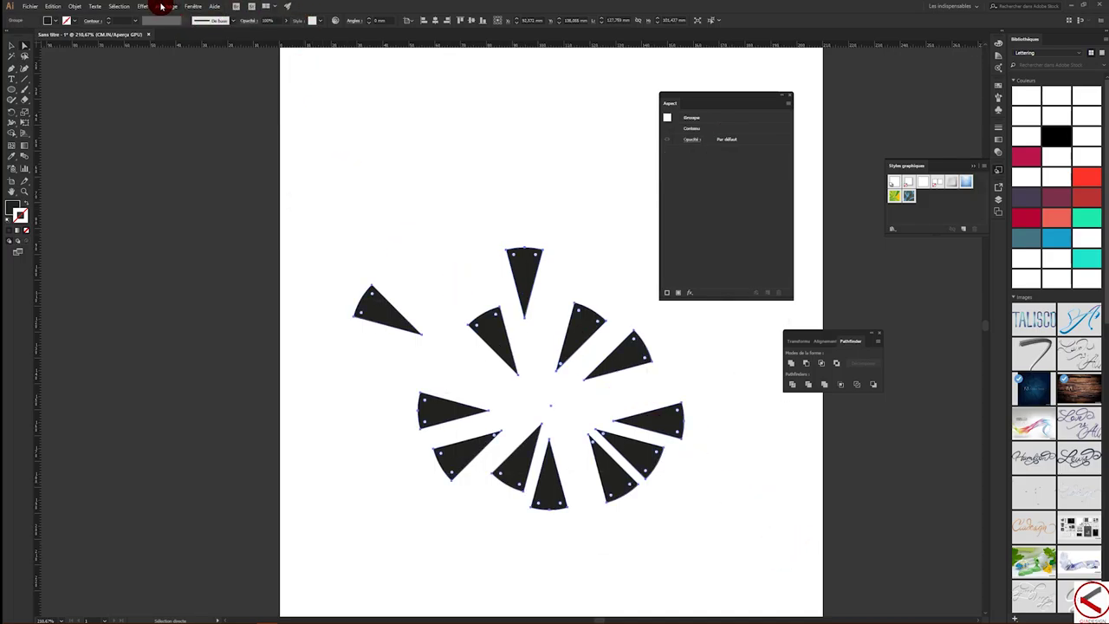
- Make the radiating wedges into guides and deselect to view them
{"action": "left_click", "coordinate": [164, 6]}
{"action": "mouse_move", "coordinate": [199, 272]}
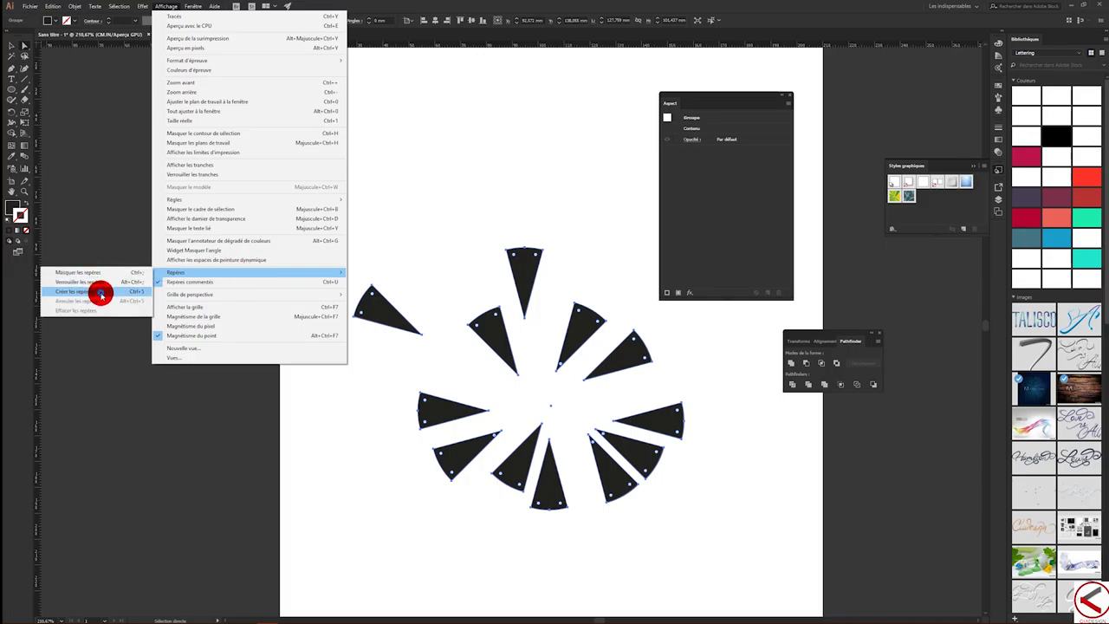
{"action": "left_click", "coordinate": [98, 291]}
{"action": "left_click", "coordinate": [397, 441]}
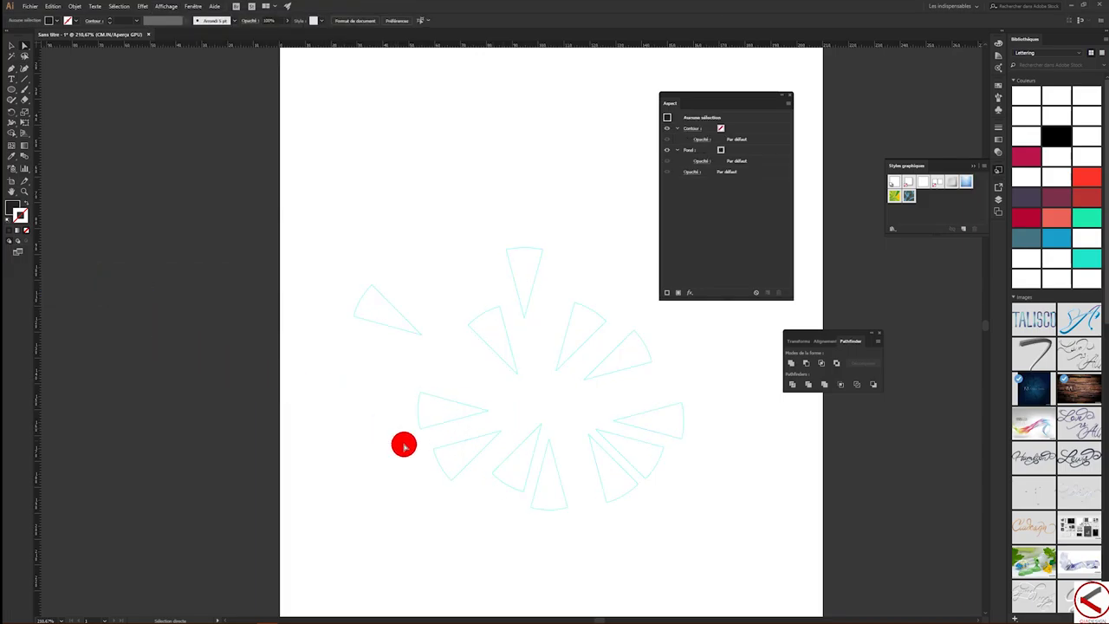